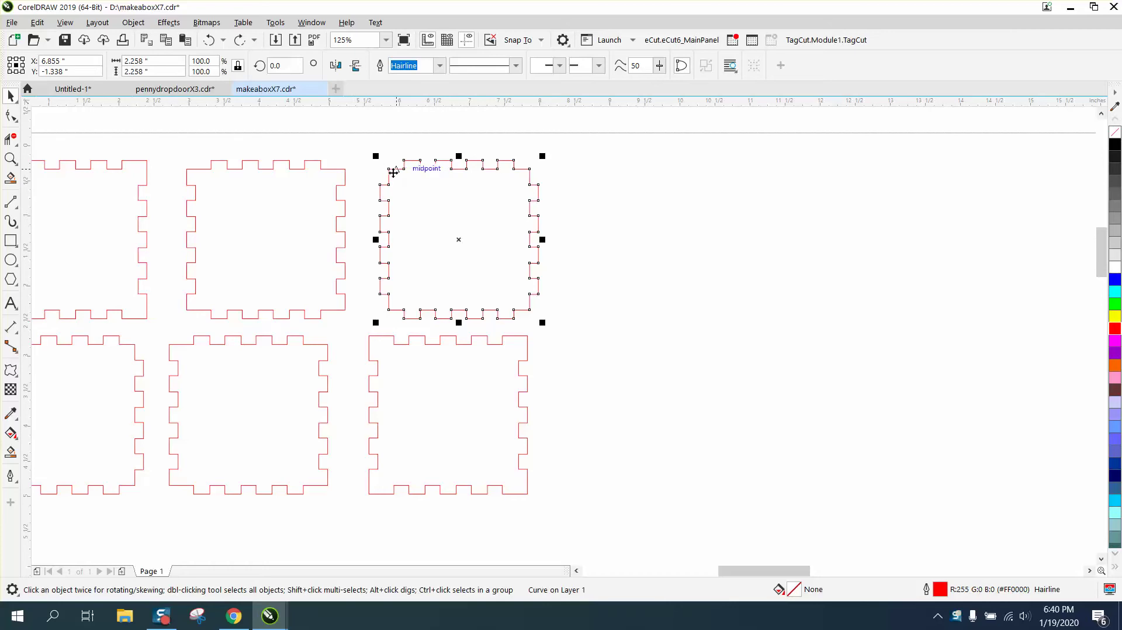
# Look over the pennydropdoorX3.cdr drawing and return to makeaboxX7.cdr.
pyautogui.click(188, 92)
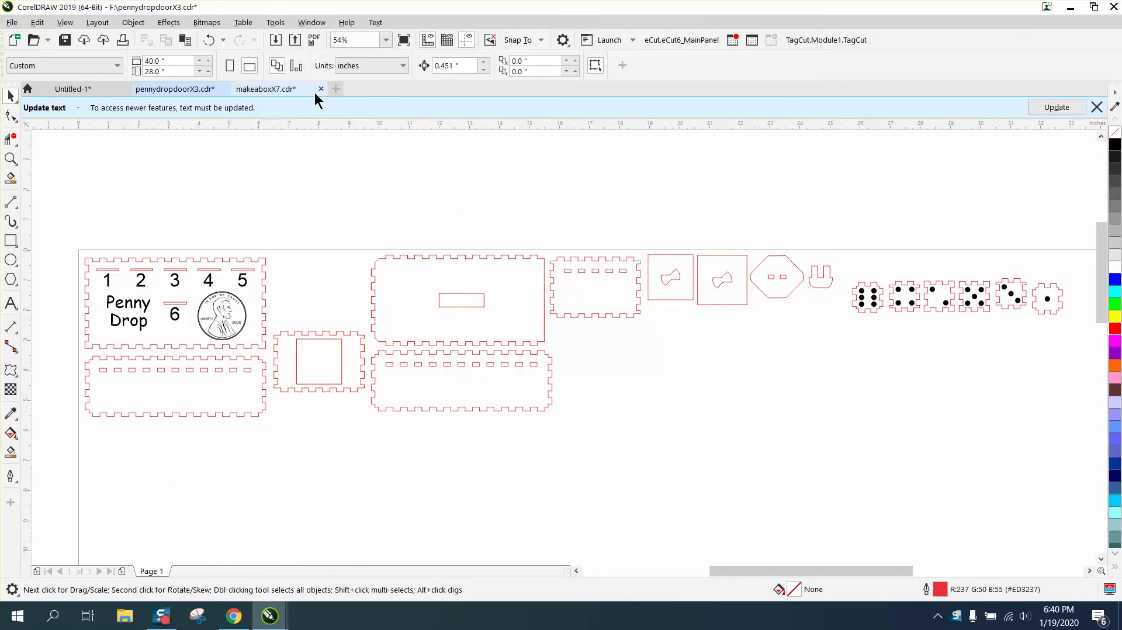
pyautogui.click(298, 90)
pyautogui.click(502, 166)
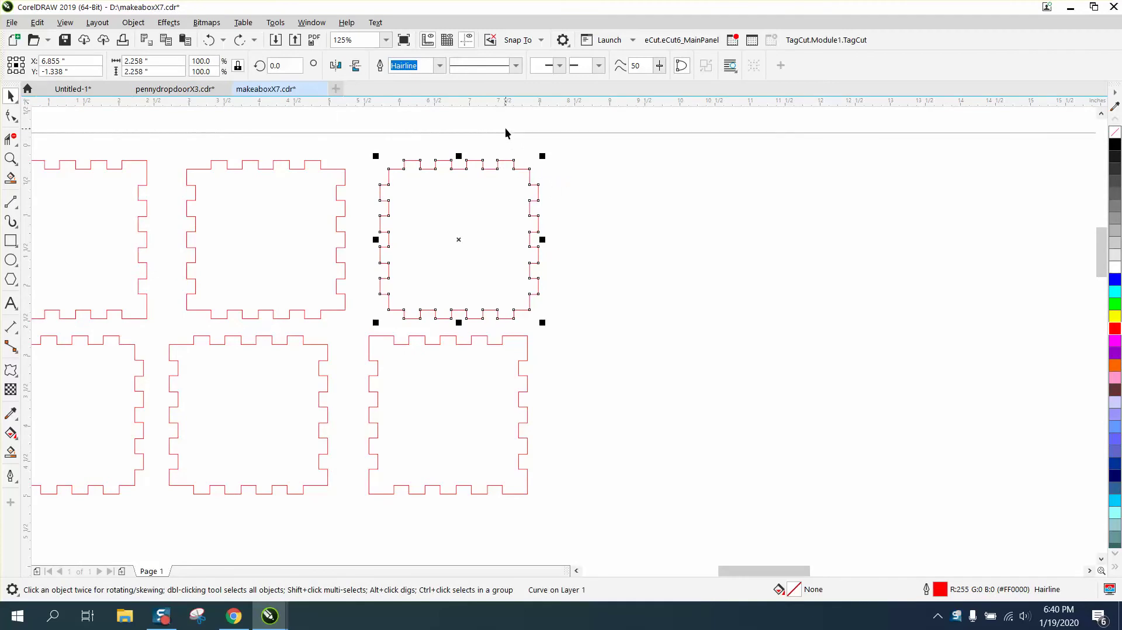
# Measure the depth of a side tab on the top row's rightmost panel with a parallel dimension, and delete the dimension.
pyautogui.click(524, 158)
pyautogui.click(536, 189)
pyautogui.click(10, 158)
pyautogui.moveTo(458, 158); pyautogui.dragTo(641, 268)
pyautogui.click(17, 334)
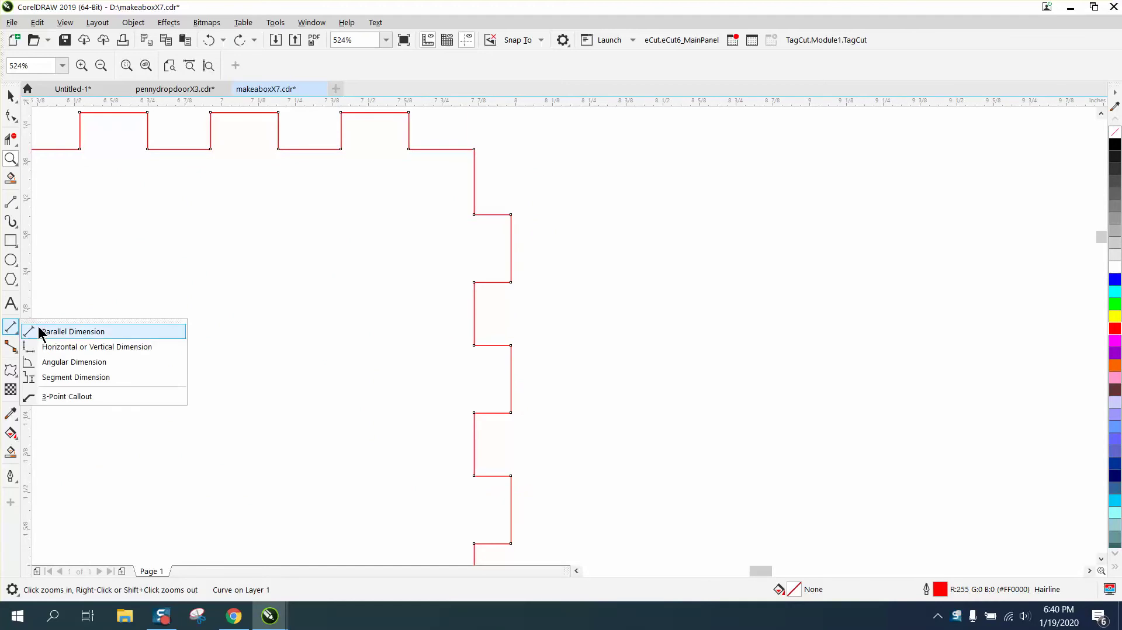
pyautogui.click(42, 331)
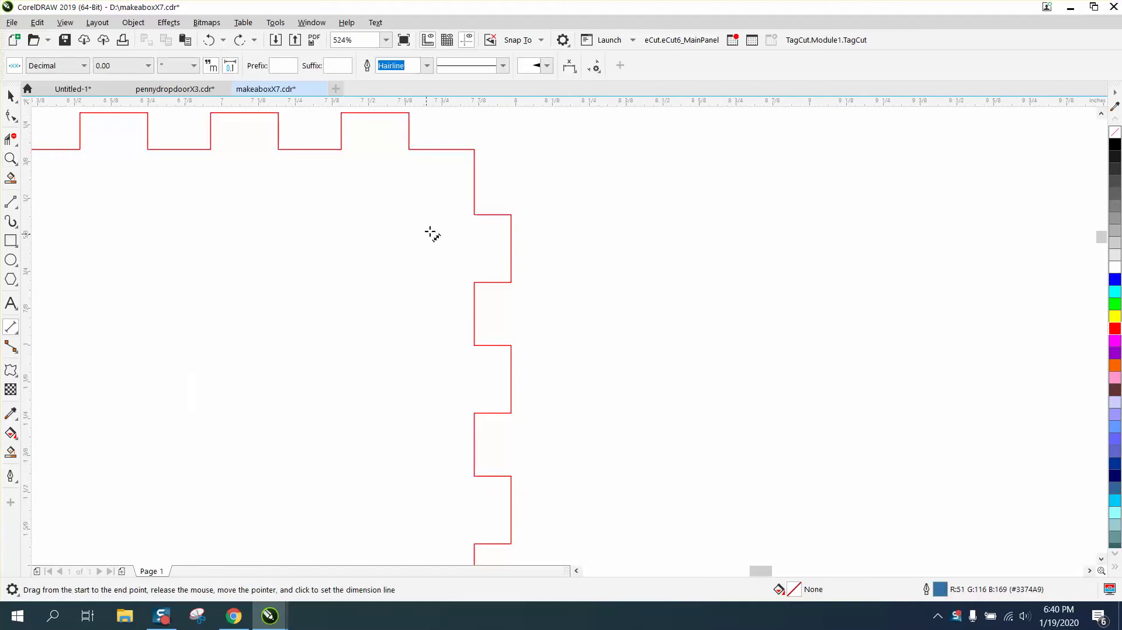
pyautogui.click(504, 199)
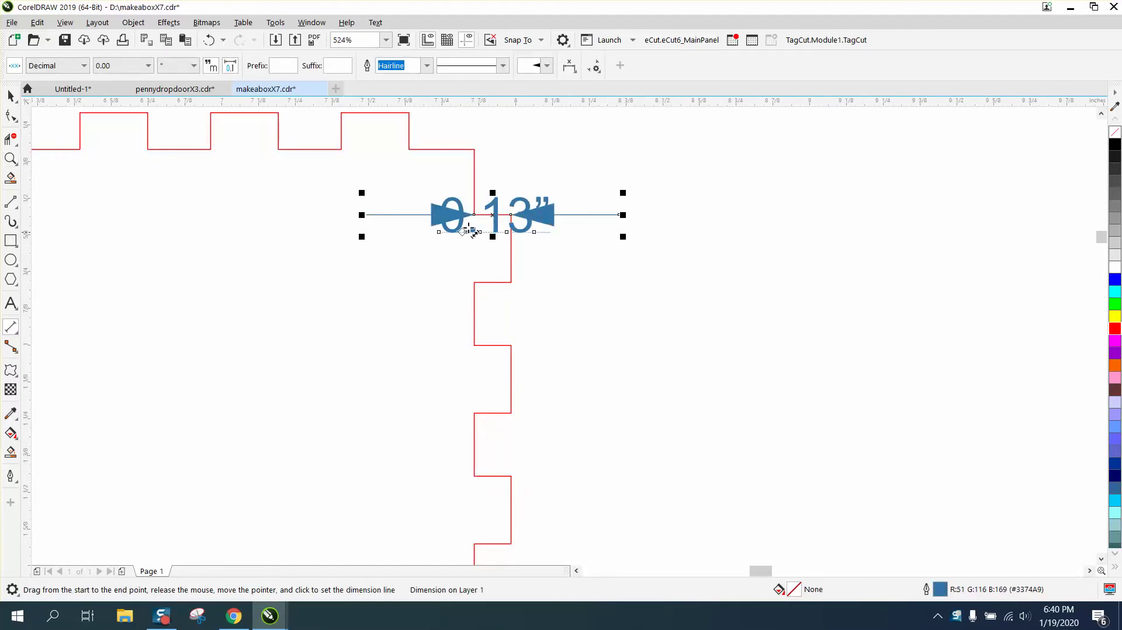
pyautogui.press('Delete')
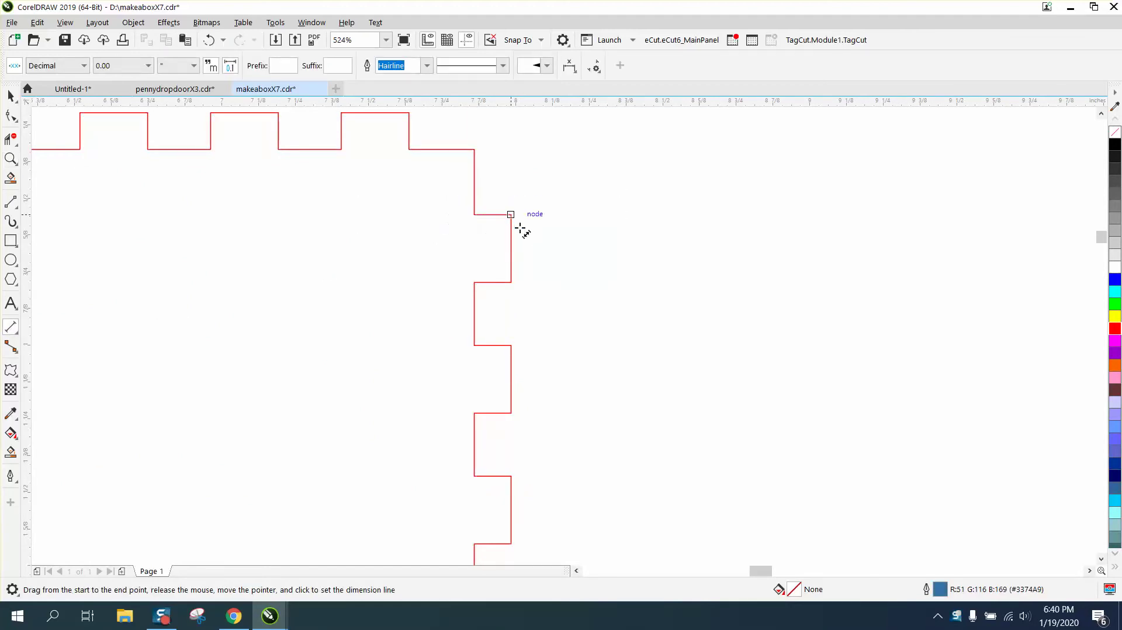
# Lengthen the tabs on all four sides of the top row's rightmost panel by nudging their outer nodes outward 0.12".
pyautogui.click(10, 95)
pyautogui.scroll(-2, 548, 190)
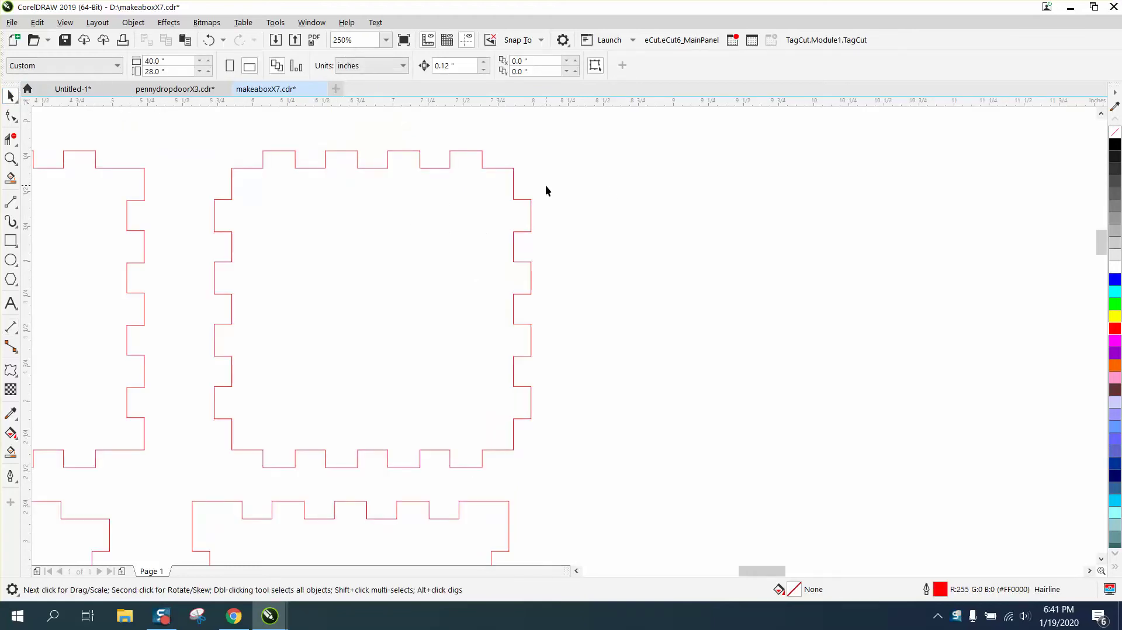
pyautogui.click(9, 116)
pyautogui.click(521, 202)
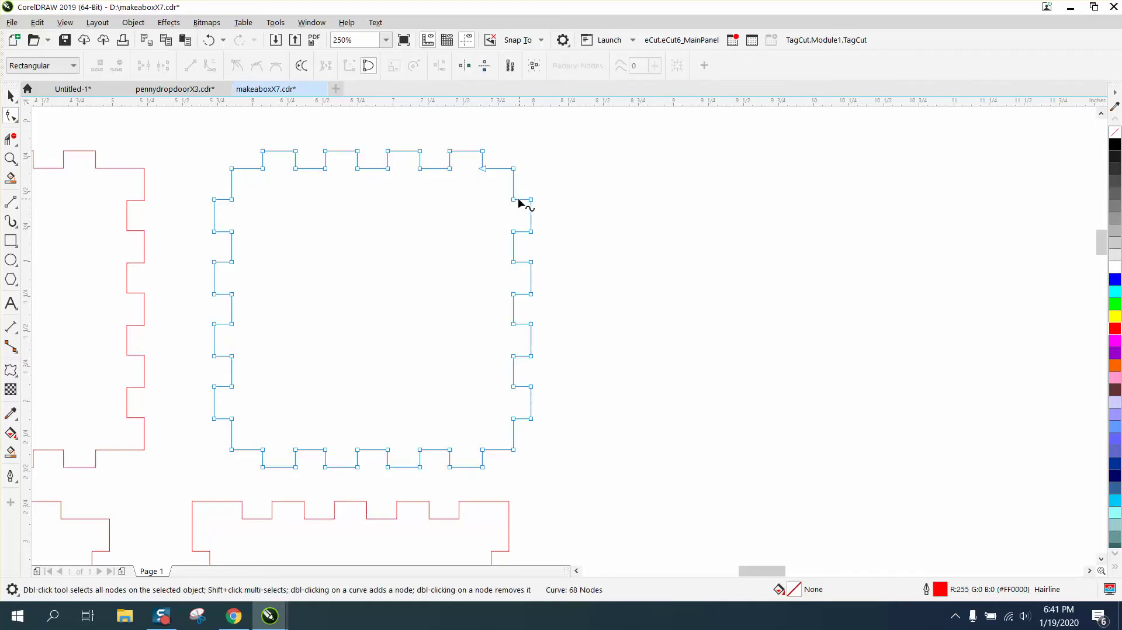
pyautogui.moveTo(521, 156); pyautogui.dragTo(550, 435)
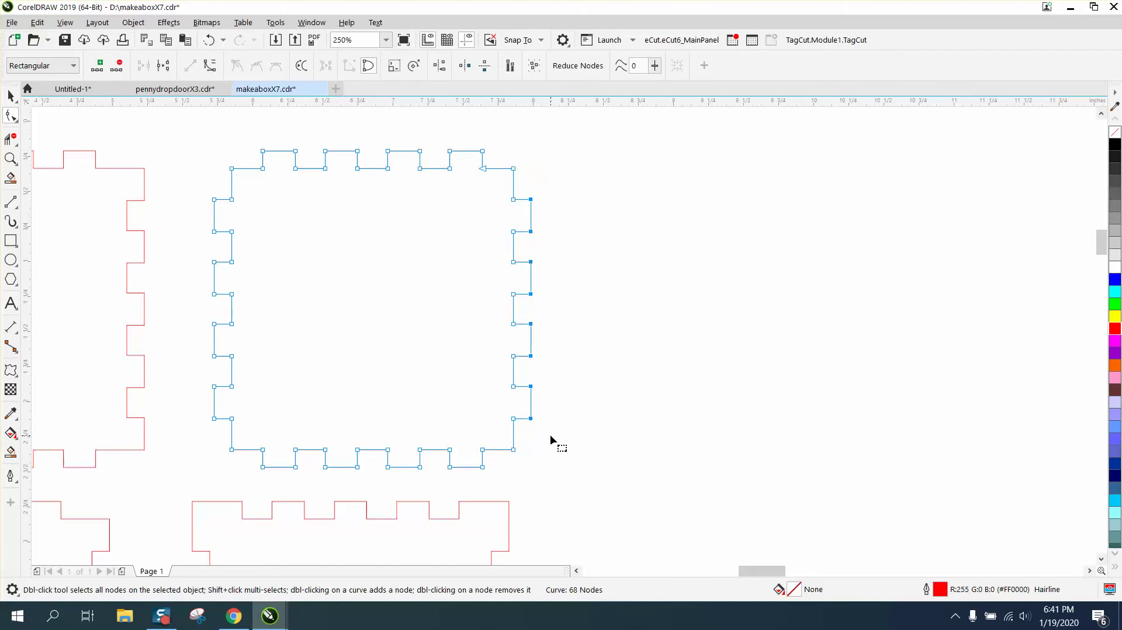
pyautogui.press('Right')
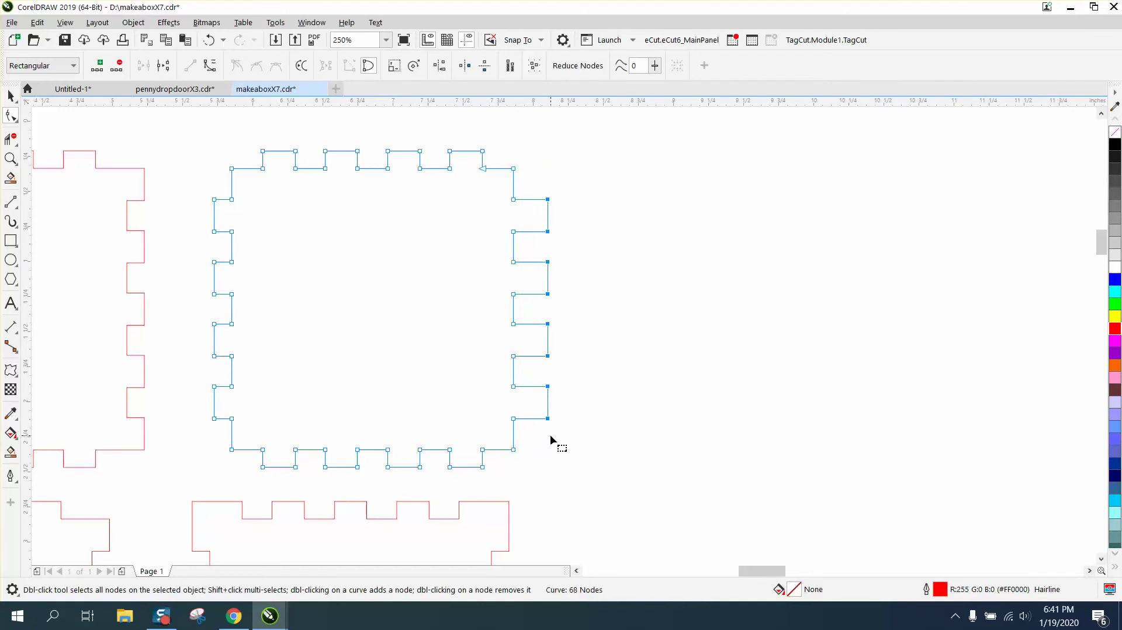
pyautogui.moveTo(308, 151); pyautogui.dragTo(499, 155)
pyautogui.press('Up')
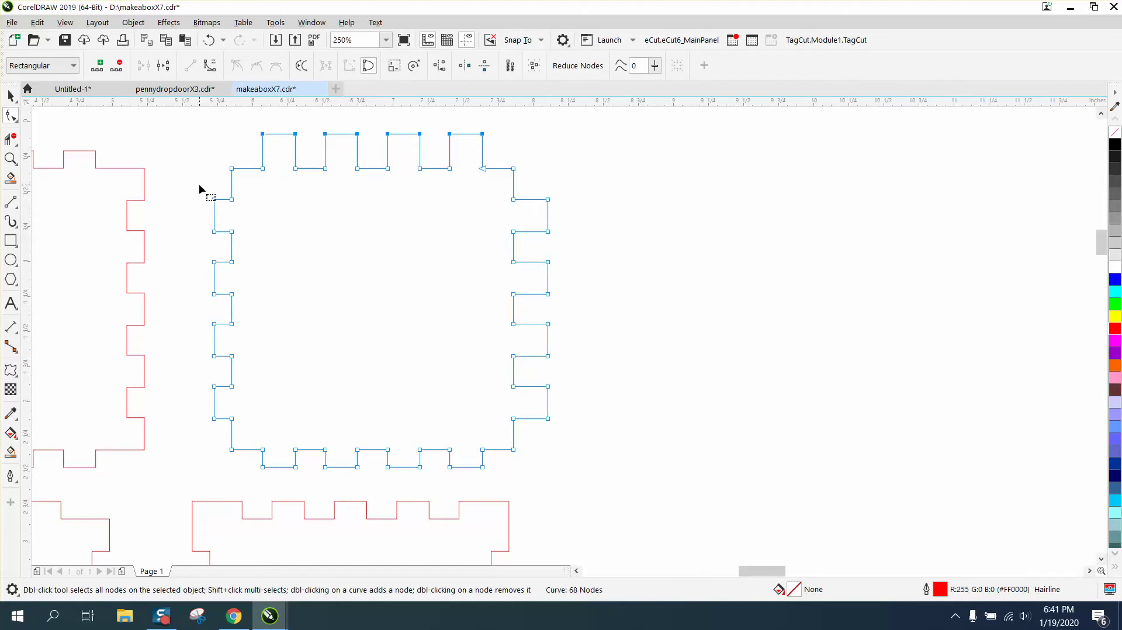
pyautogui.moveTo(219, 416); pyautogui.dragTo(507, 497)
pyautogui.press('Left')
pyautogui.press('Down')
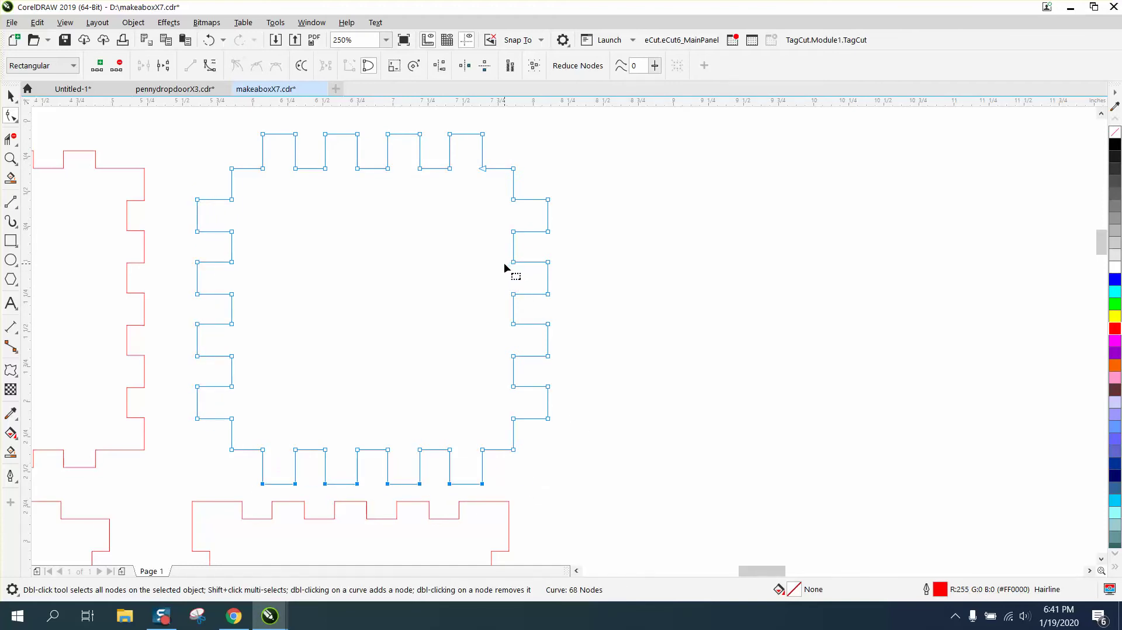
# Move the bottom row's rightmost panel slightly down and to the right, clear of the lengthened tabs above it.
pyautogui.scroll(-2, 504, 262)
pyautogui.click(10, 159)
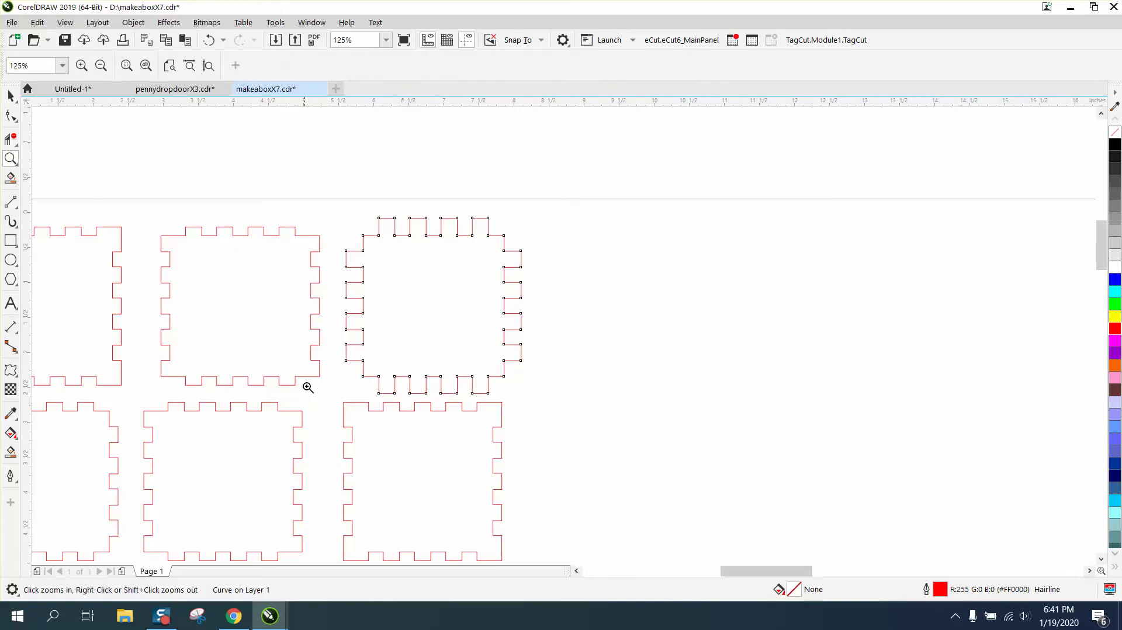
pyautogui.moveTo(317, 387); pyautogui.dragTo(582, 542)
pyautogui.rightClick(268, 375)
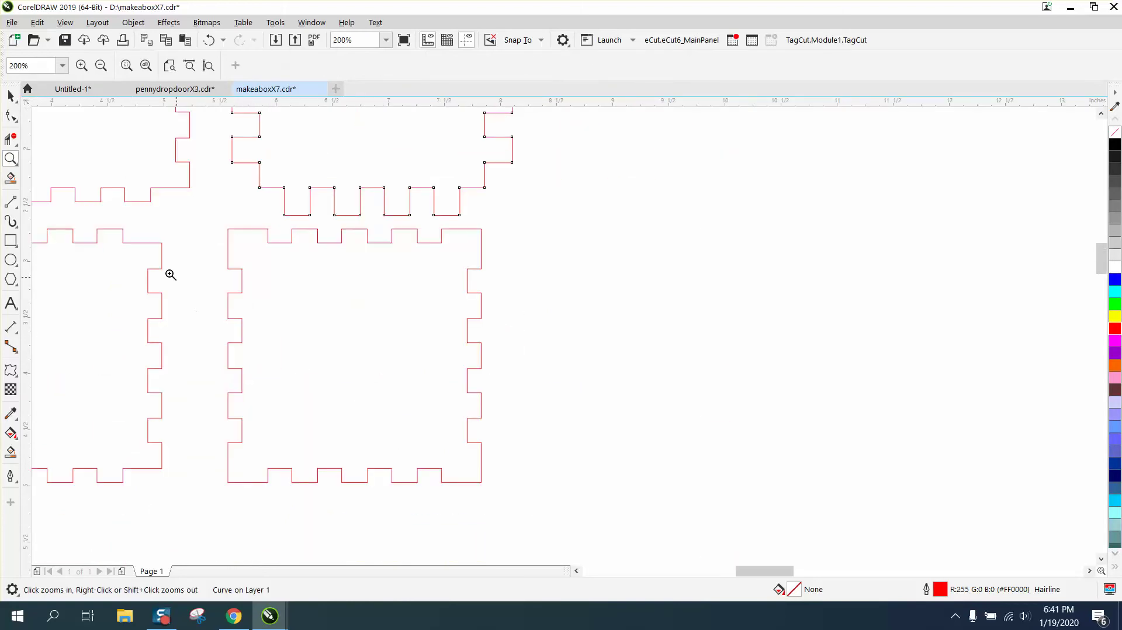
pyautogui.click(10, 95)
pyautogui.click(317, 304)
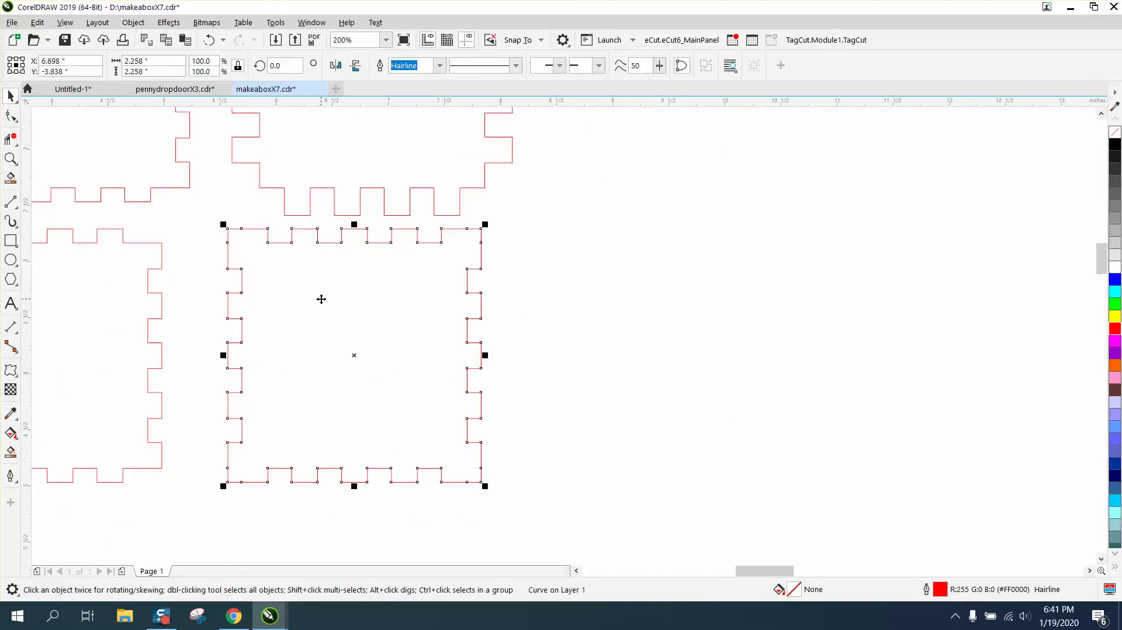
pyautogui.moveTo(321, 298); pyautogui.dragTo(358, 336)
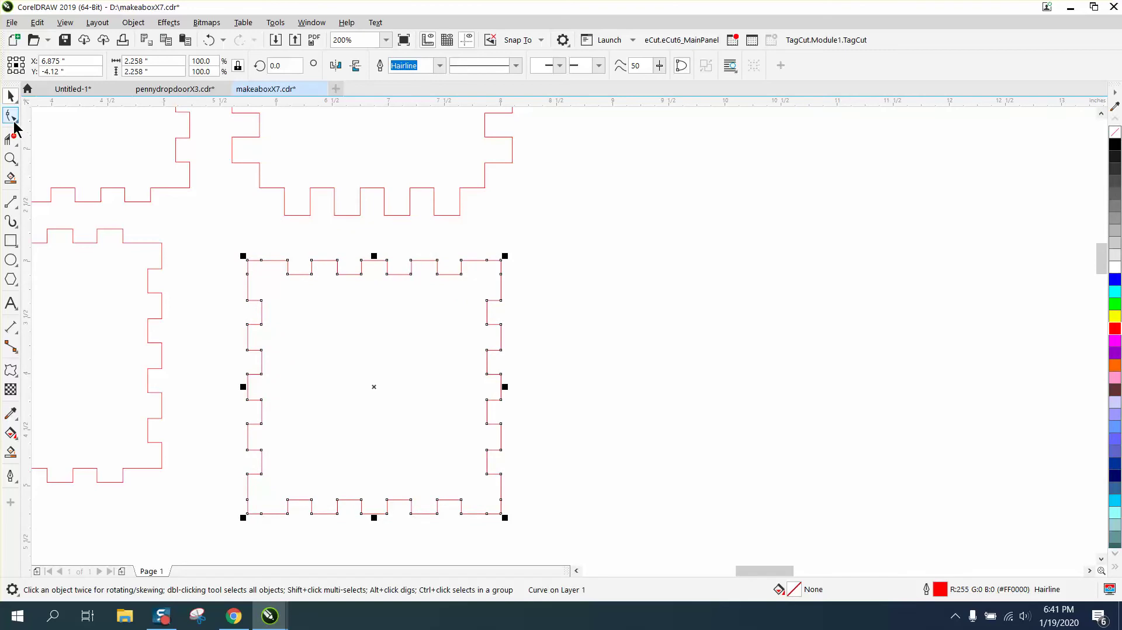
# Nudge the outer nodes on all four sides of the bottom row's rightmost panel outward by 0.12".
pyautogui.click(10, 116)
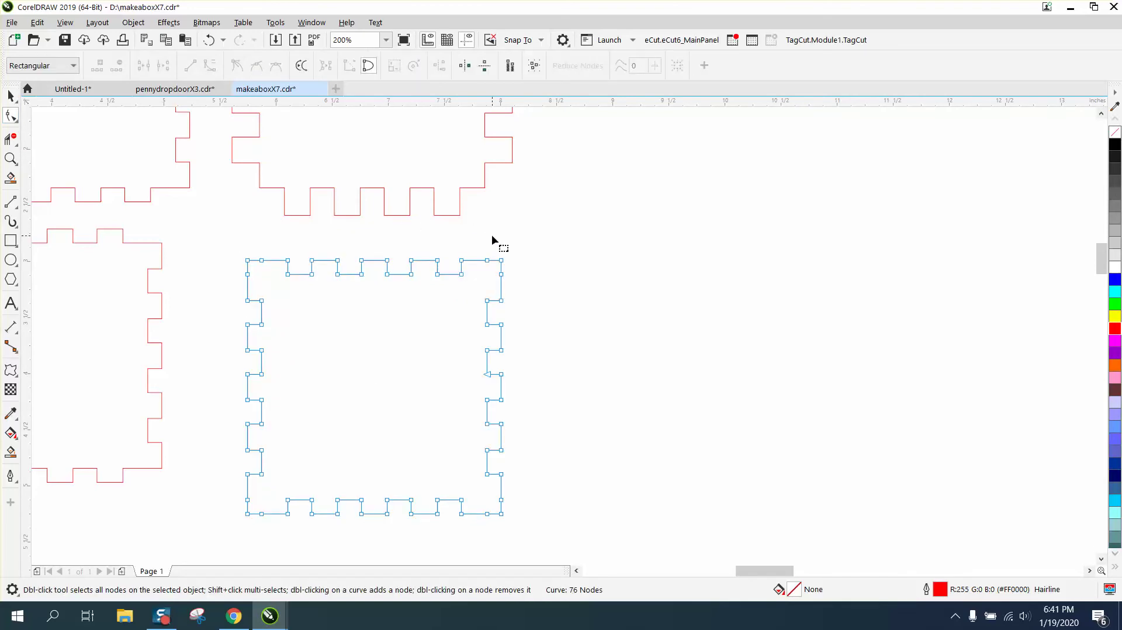
pyautogui.moveTo(492, 233); pyautogui.dragTo(517, 523)
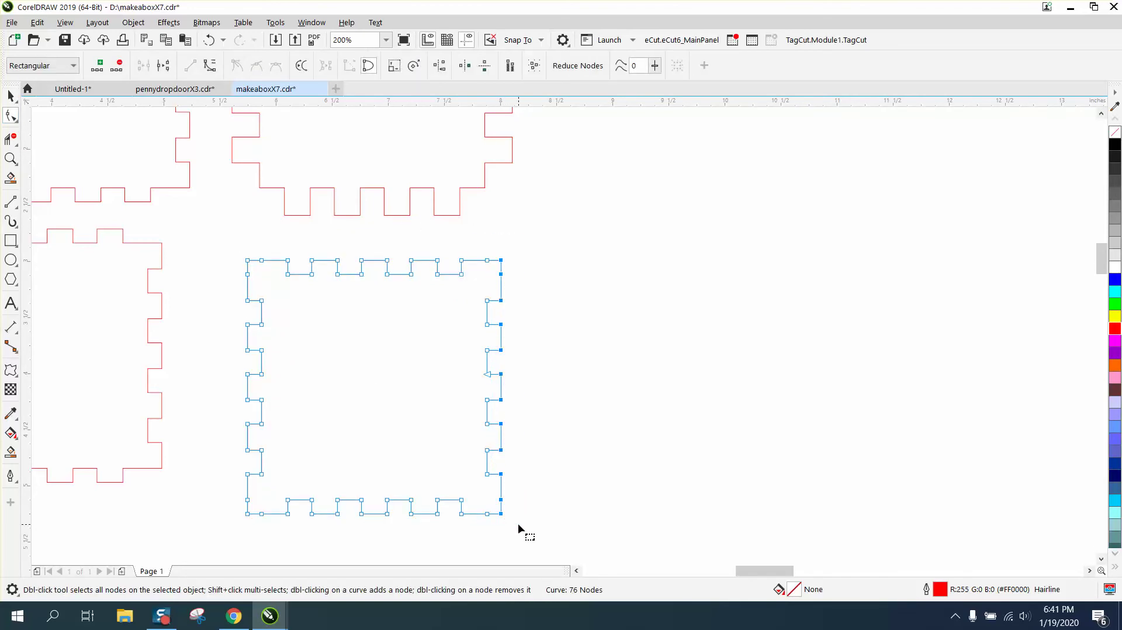
pyautogui.press('Right')
pyautogui.moveTo(225, 241); pyautogui.dragTo(524, 270)
pyautogui.press('Up')
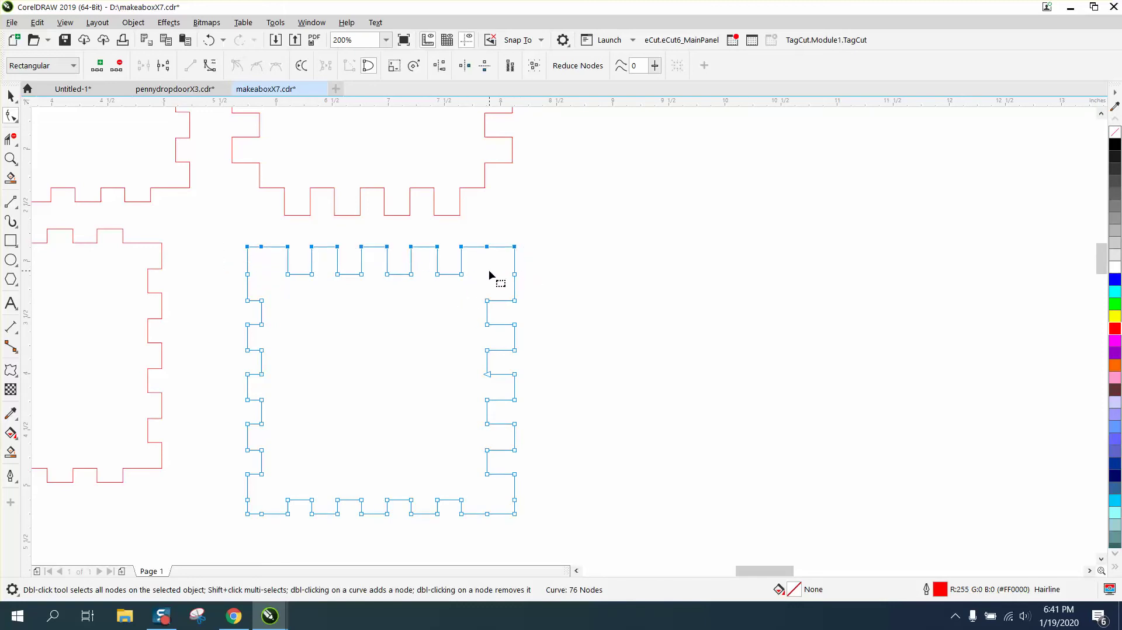
pyautogui.moveTo(239, 238); pyautogui.dragTo(252, 531)
pyautogui.press('Left')
pyautogui.moveTo(222, 506); pyautogui.dragTo(533, 534)
pyautogui.press('Down')
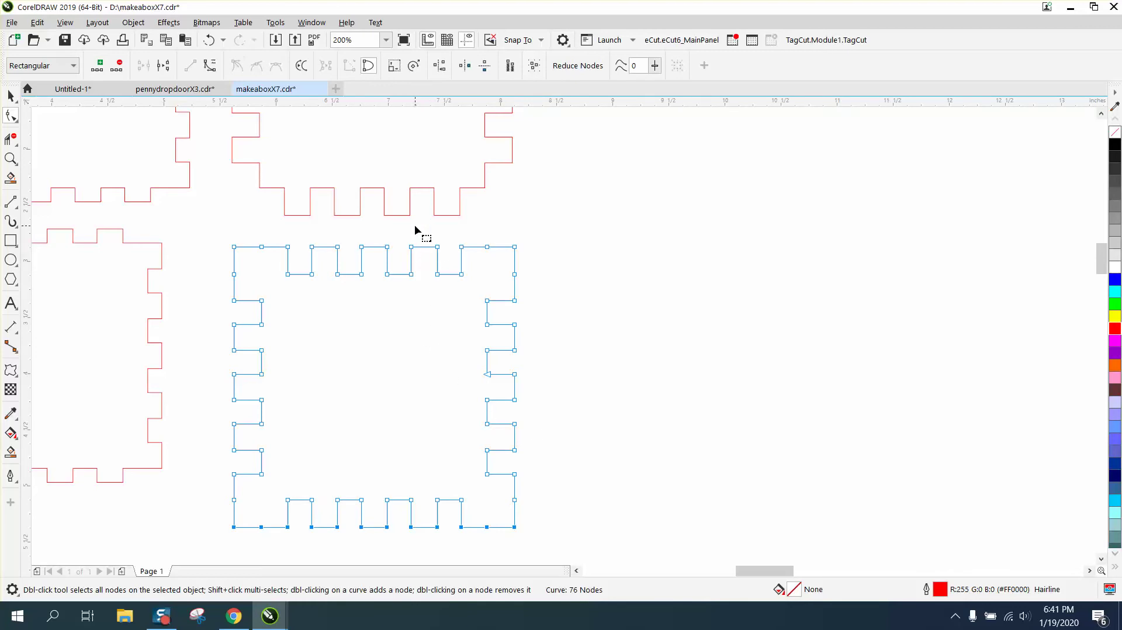
# Switch to the Make A Box page in Chrome, set the padding to .5, and download the box PDF.
pyautogui.scroll(-2, 424, 241)
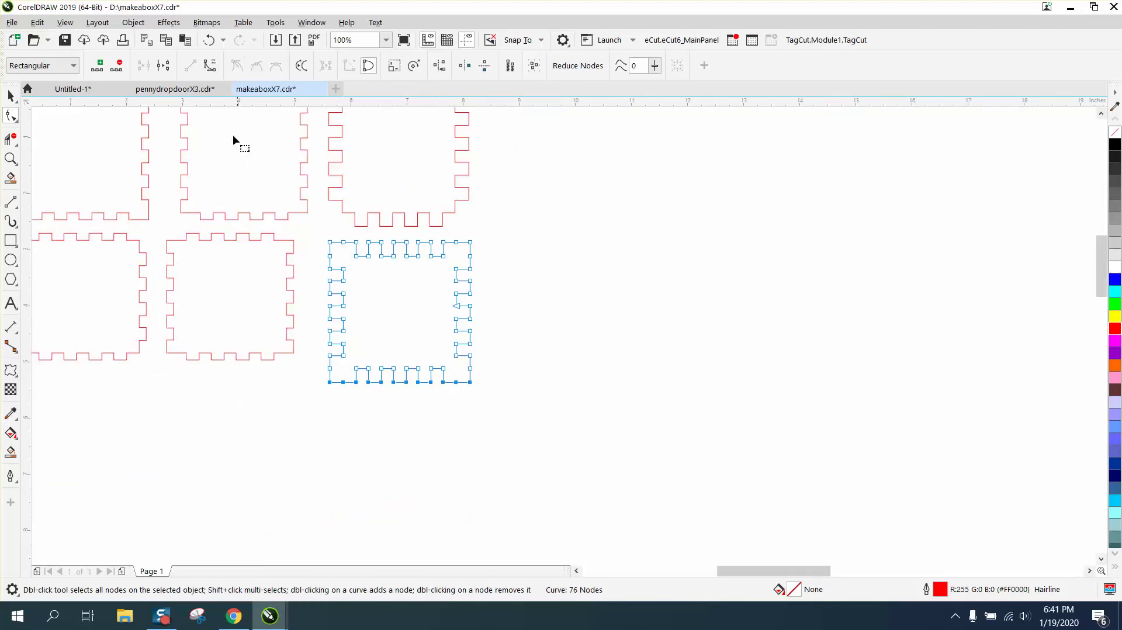
pyautogui.click(236, 614)
pyautogui.click(232, 13)
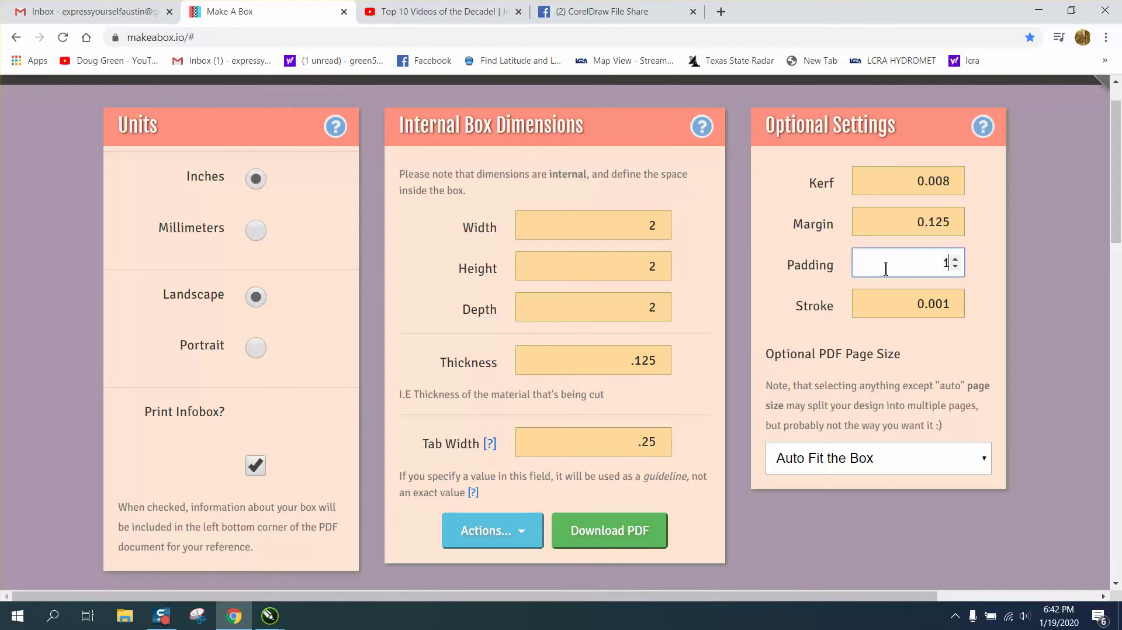
pyautogui.doubleClick(943, 262)
pyautogui.press('BackSpace')
pyautogui.click(494, 533)
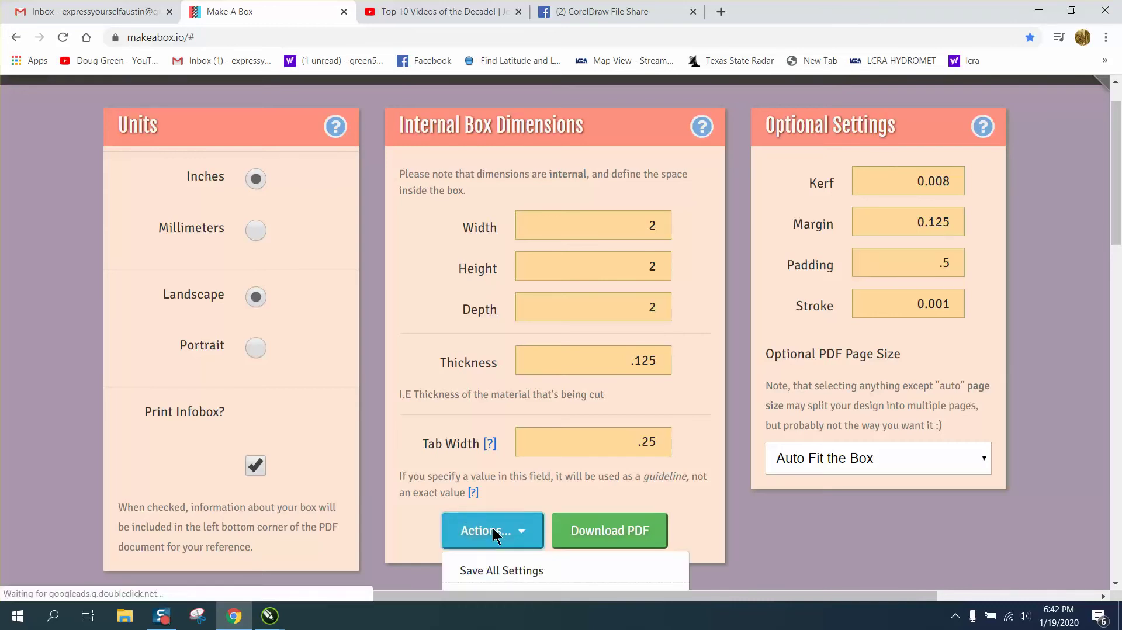
pyautogui.click(598, 530)
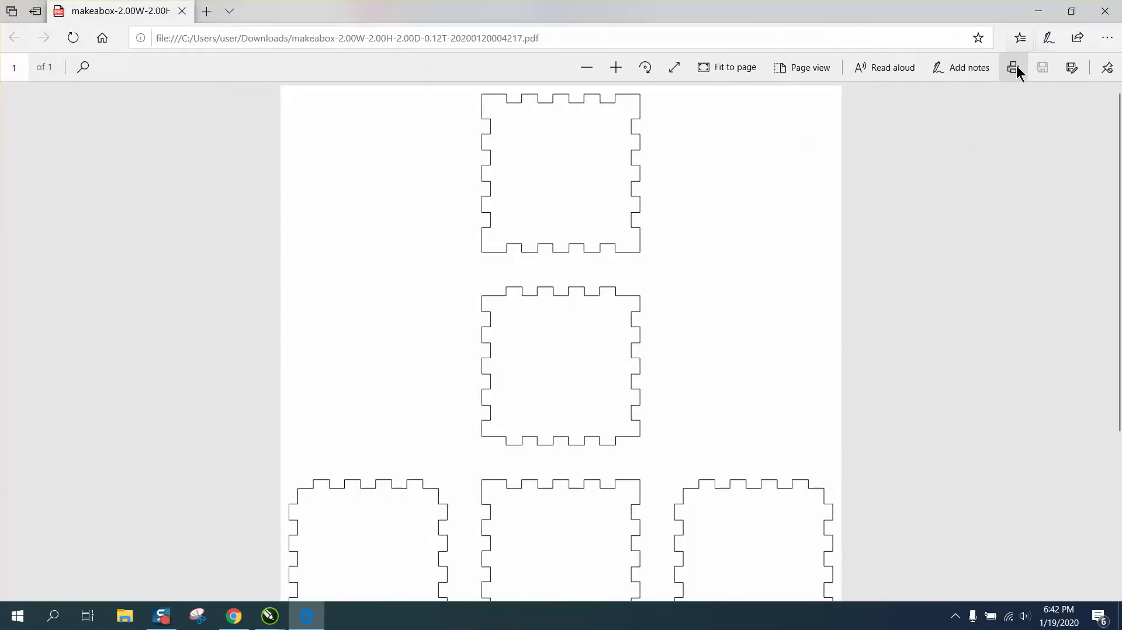
# Save a copy of the box PDF as makeabox4 in the Pictures folder.
pyautogui.click(1014, 68)
pyautogui.click(614, 71)
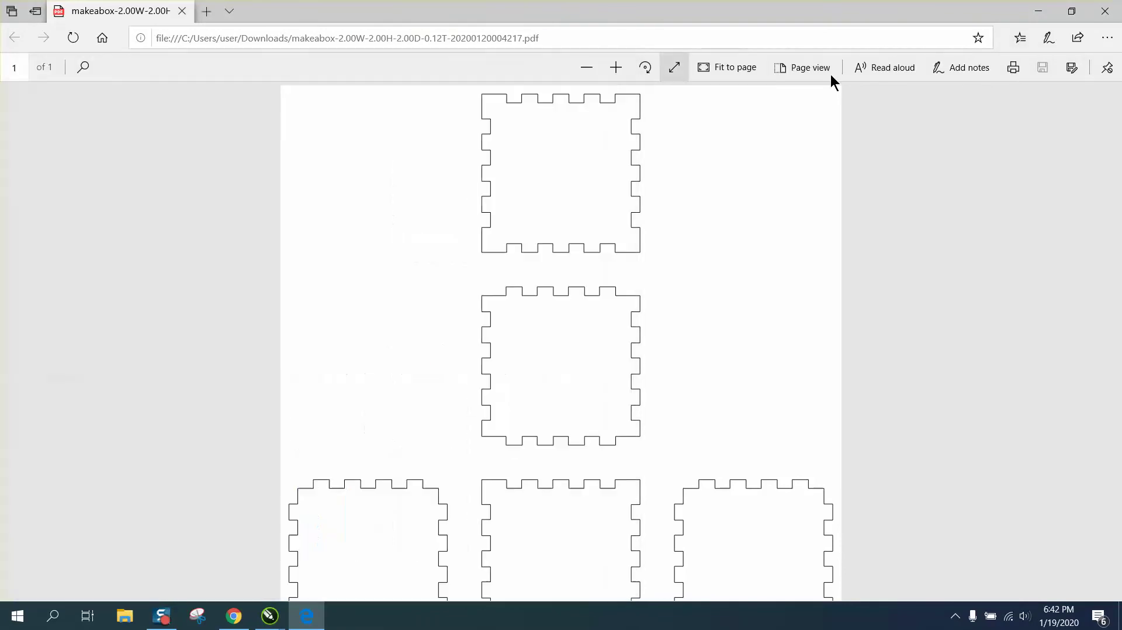
pyautogui.click(1071, 68)
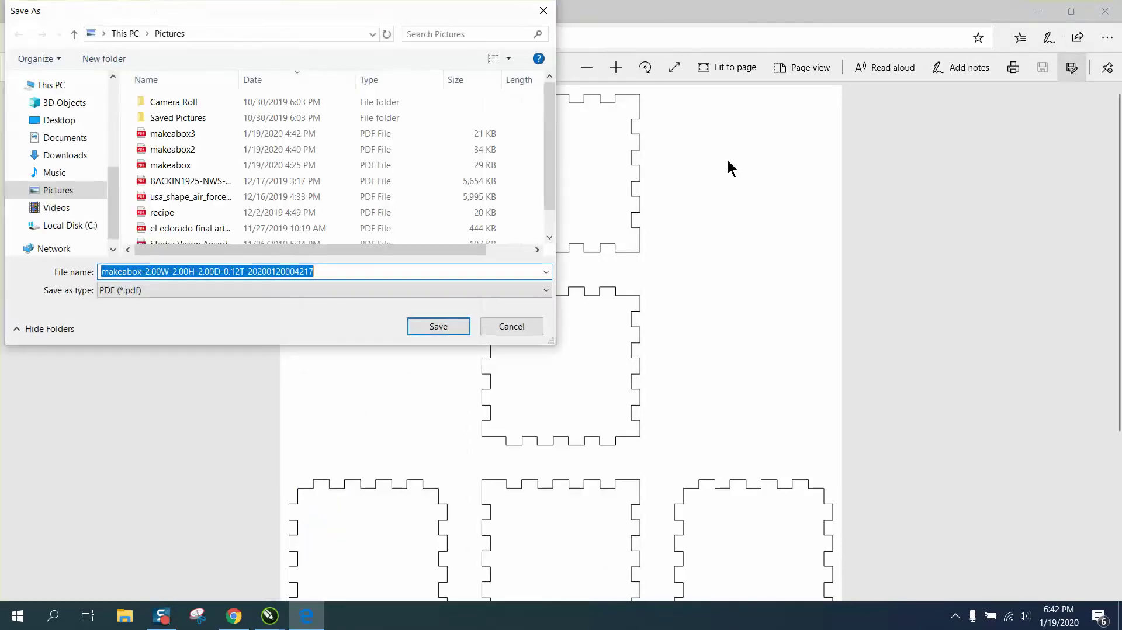
pyautogui.click(203, 136)
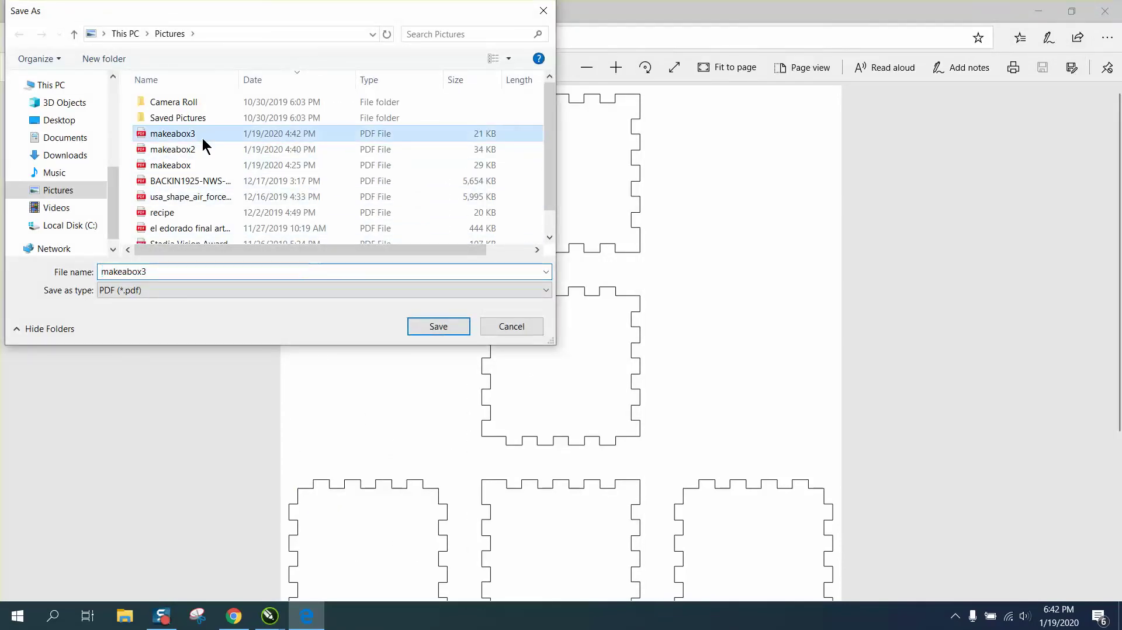
pyautogui.click(184, 269)
pyautogui.click(184, 270)
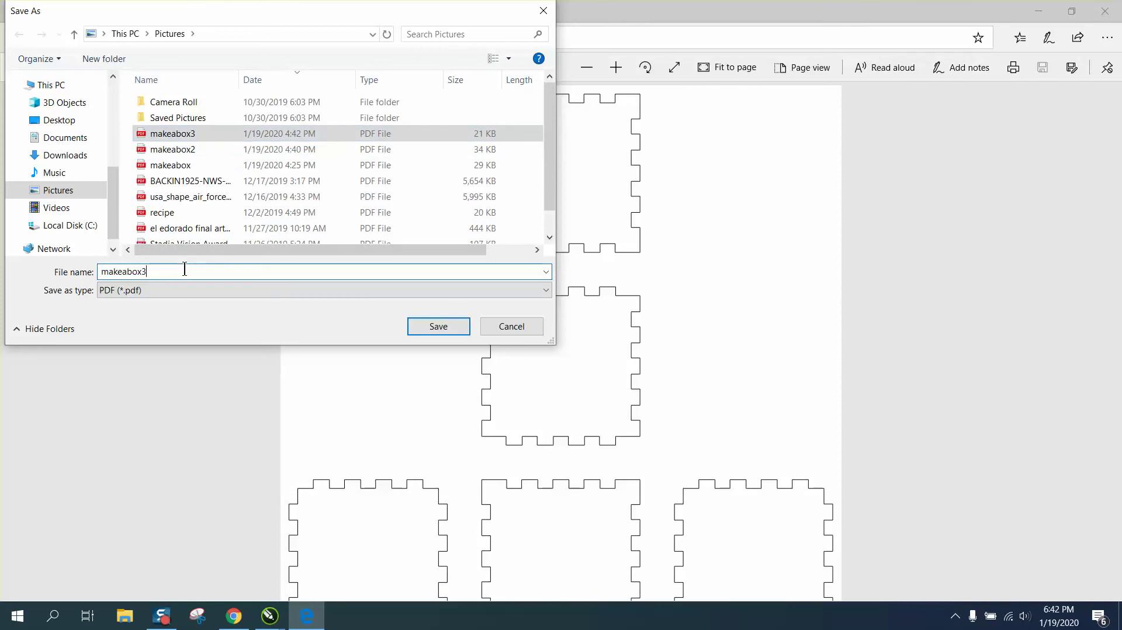
pyautogui.press('BackSpace')
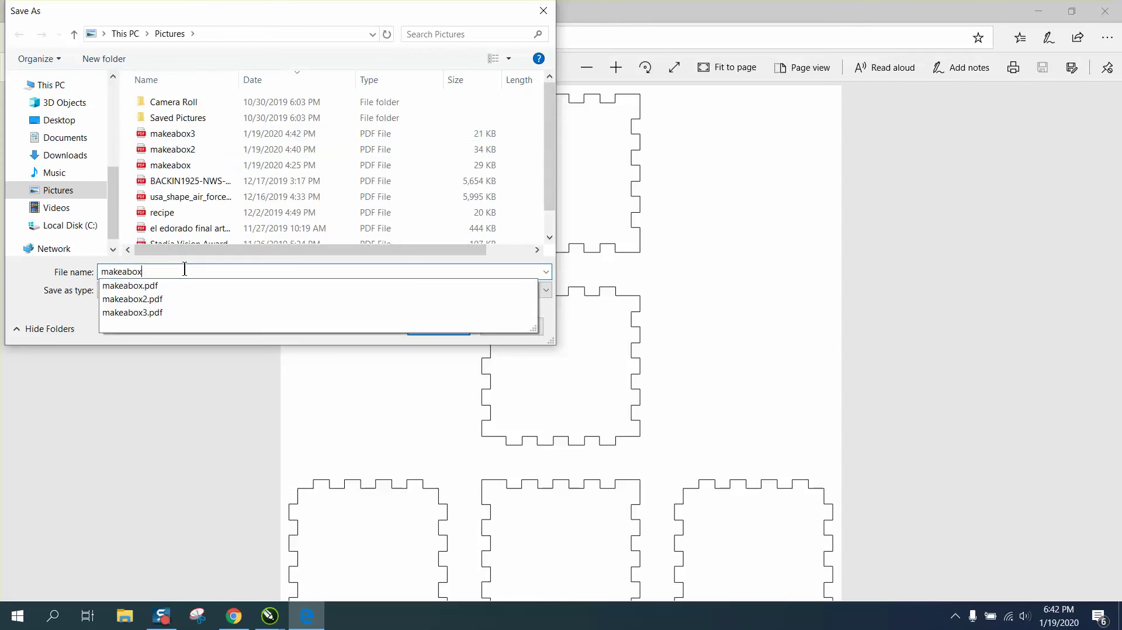
pyautogui.write('4')
pyautogui.click(454, 328)
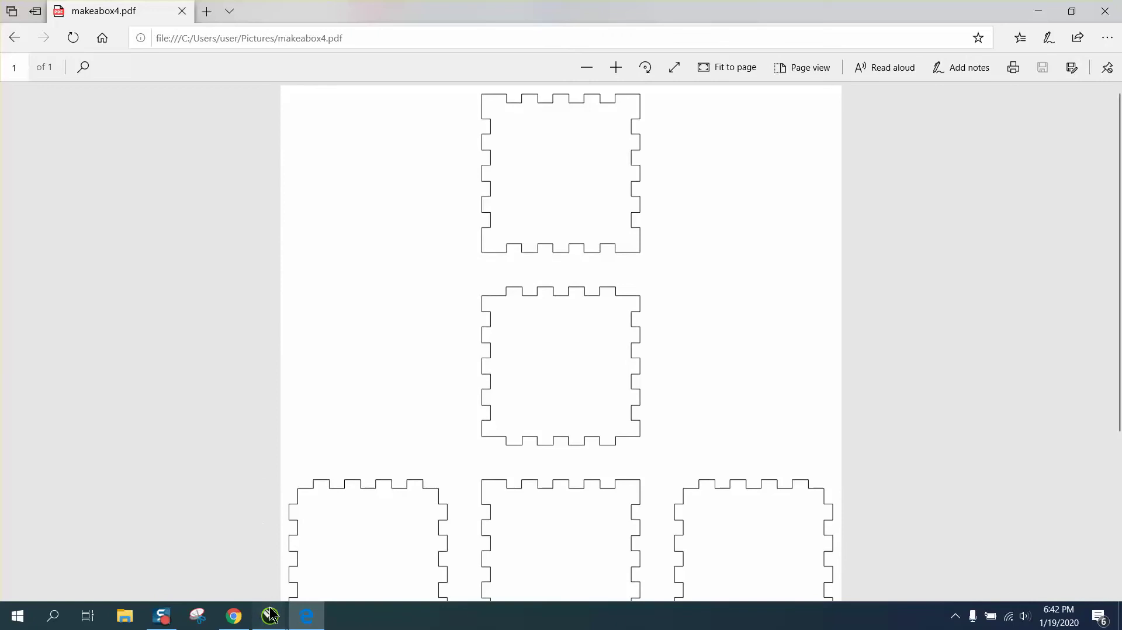
# Switch to makeaboxX7.cdr in CorelDRAW and import makeabox4.pdf with text as curves, placing it beside the red panels.
pyautogui.moveTo(269, 615)
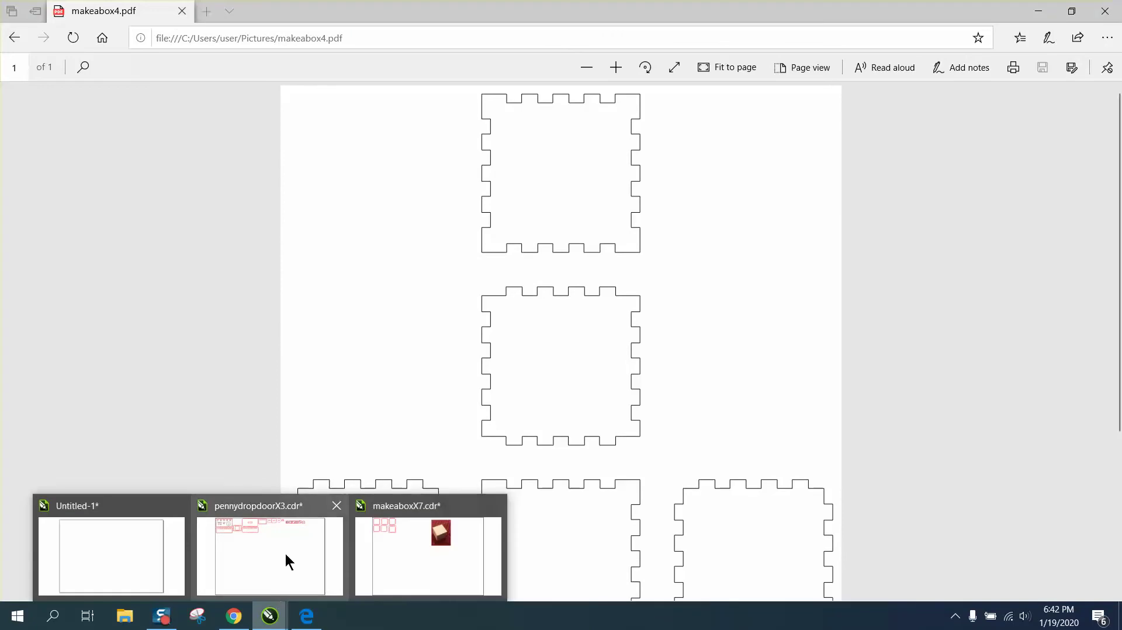
pyautogui.click(388, 548)
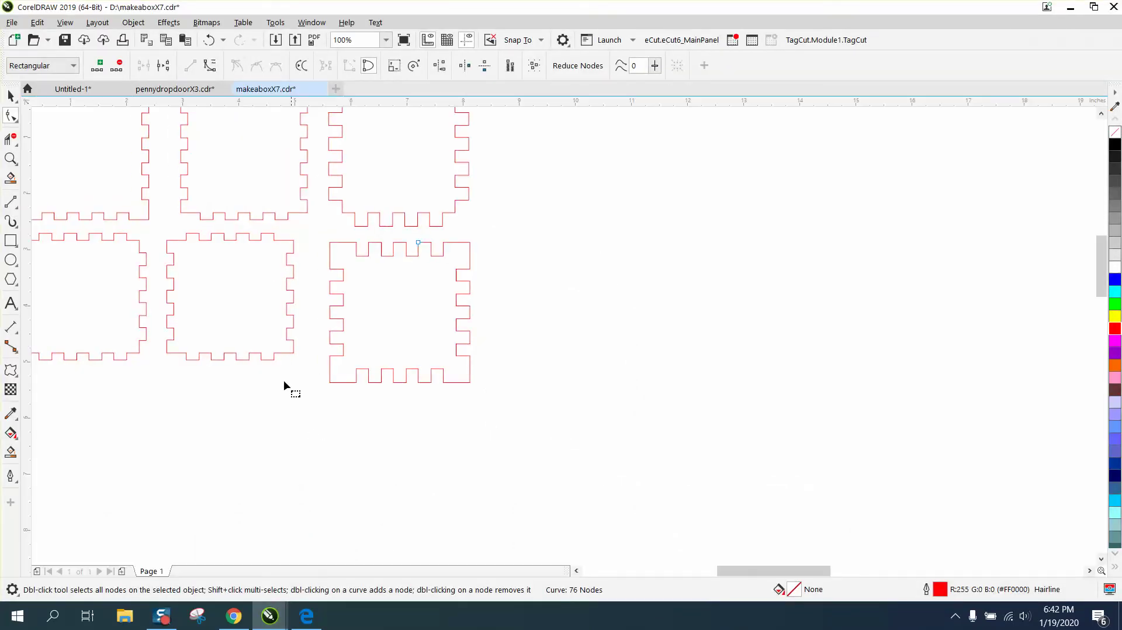
pyautogui.click(11, 22)
pyautogui.click(44, 284)
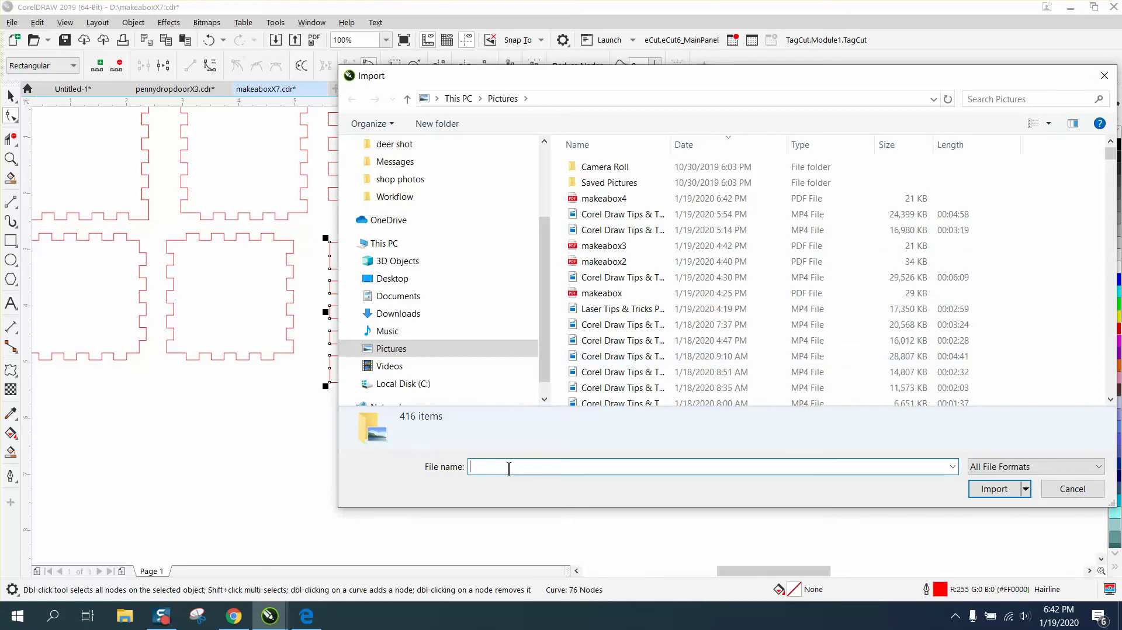
pyautogui.click(606, 200)
pyautogui.click(987, 520)
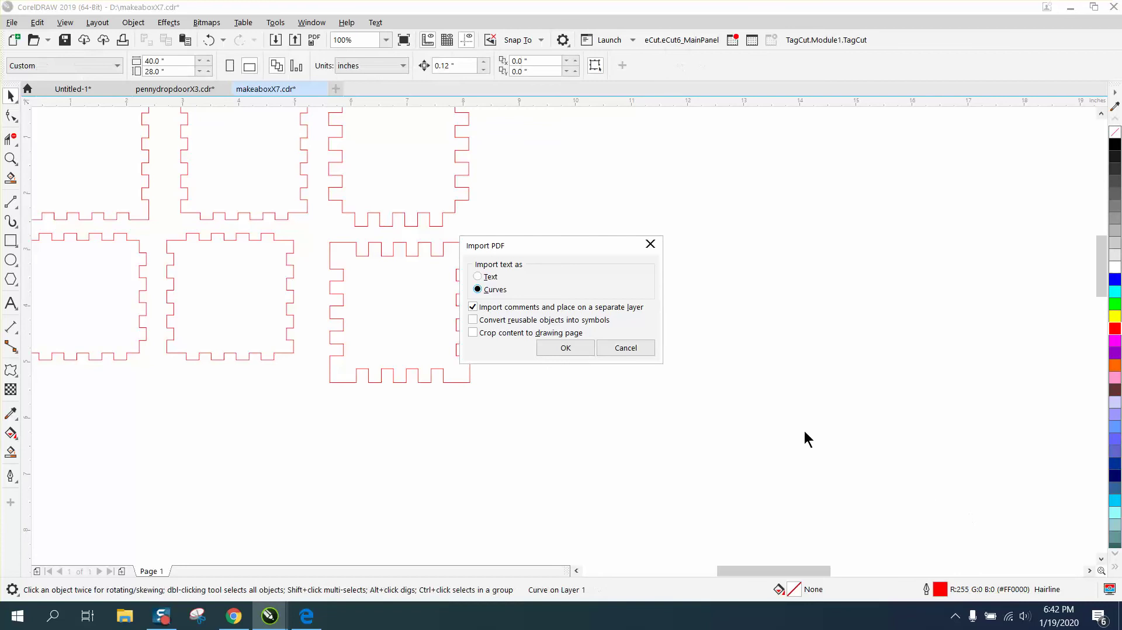
pyautogui.click(576, 347)
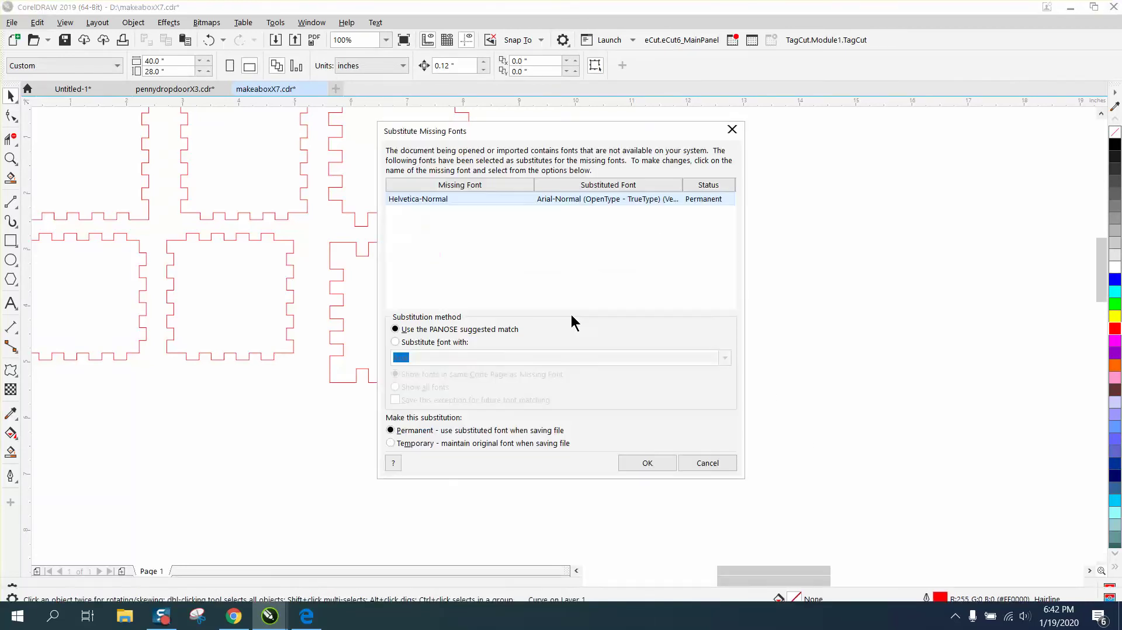
pyautogui.click(653, 462)
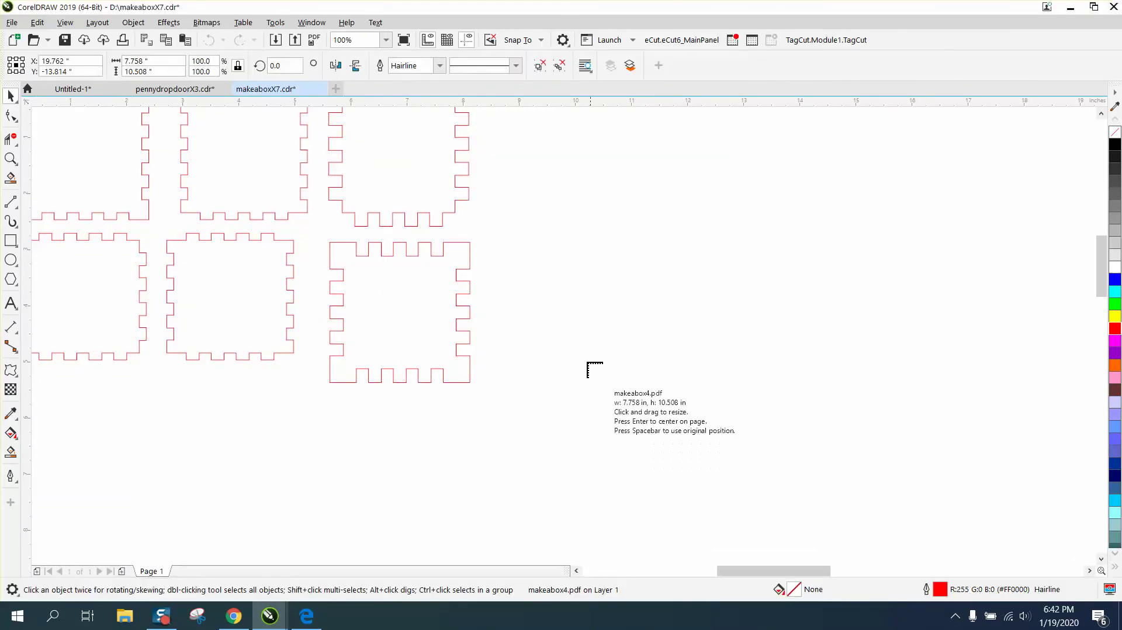
pyautogui.click(541, 146)
pyautogui.click(855, 188)
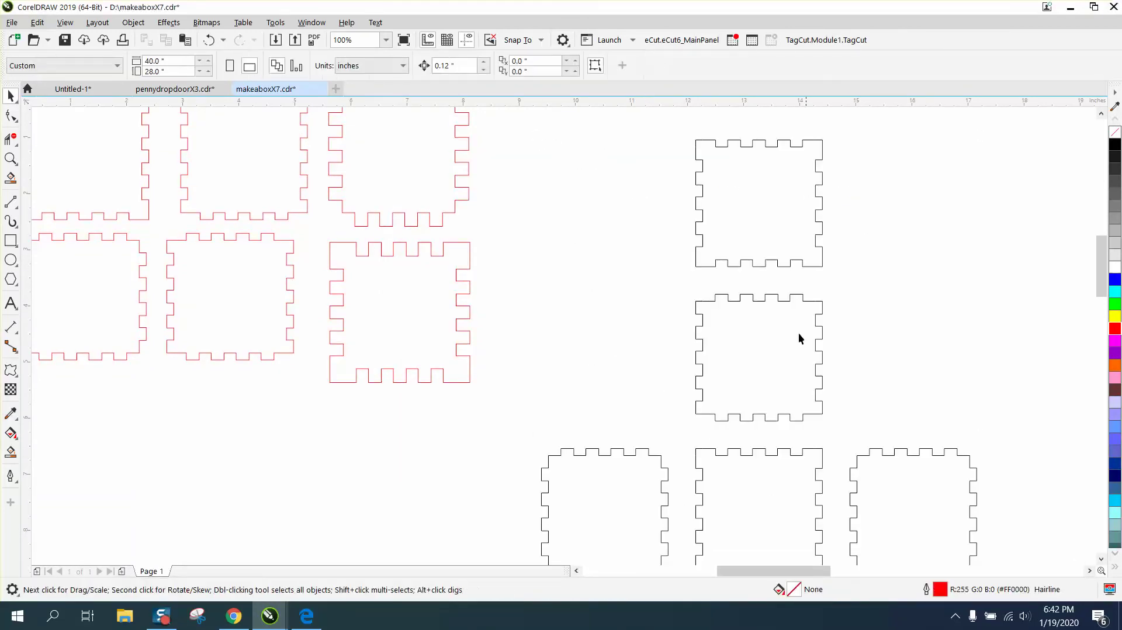
# Ungroup the imported box drawing and select one short edge line of its top panel.
pyautogui.scroll(-2, 679, 269)
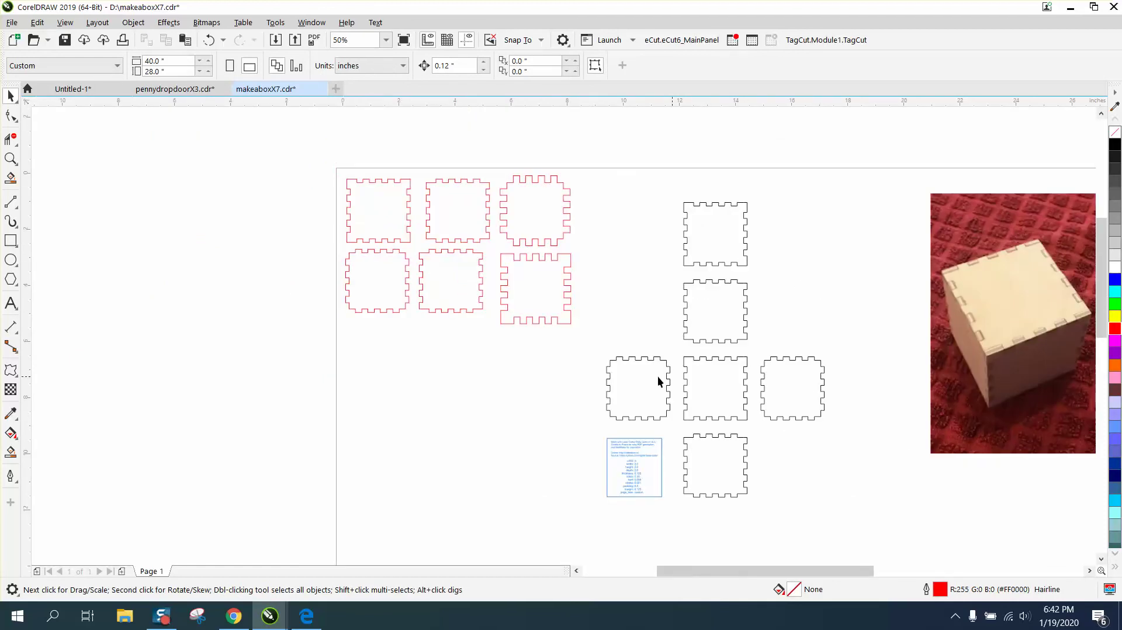
pyautogui.click(10, 159)
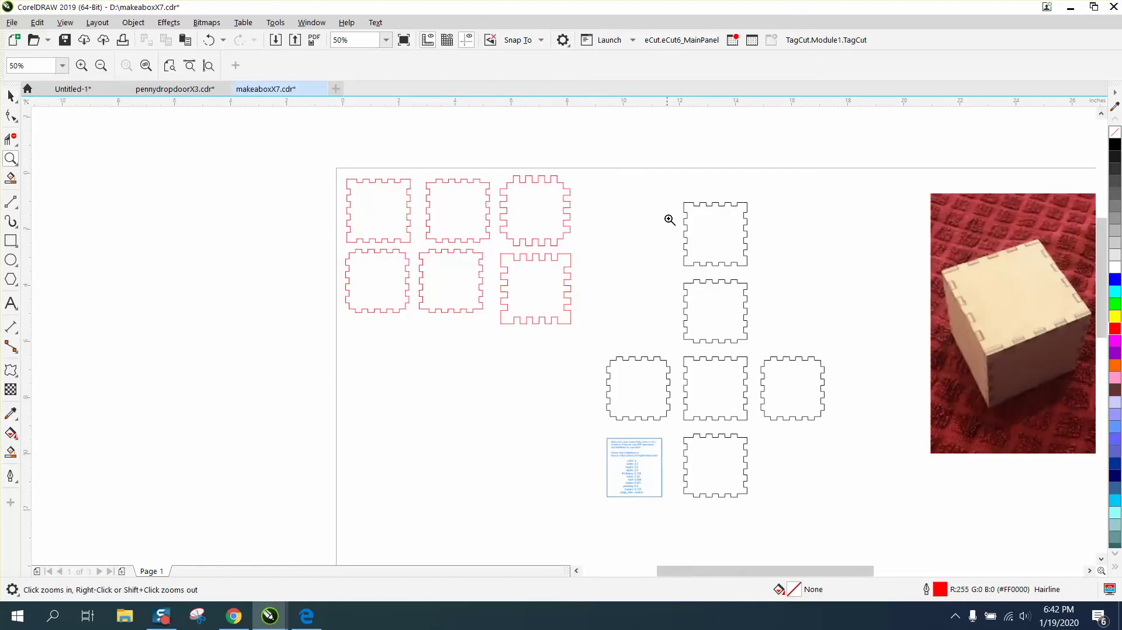
pyautogui.moveTo(675, 198); pyautogui.dragTo(810, 286)
pyautogui.click(10, 95)
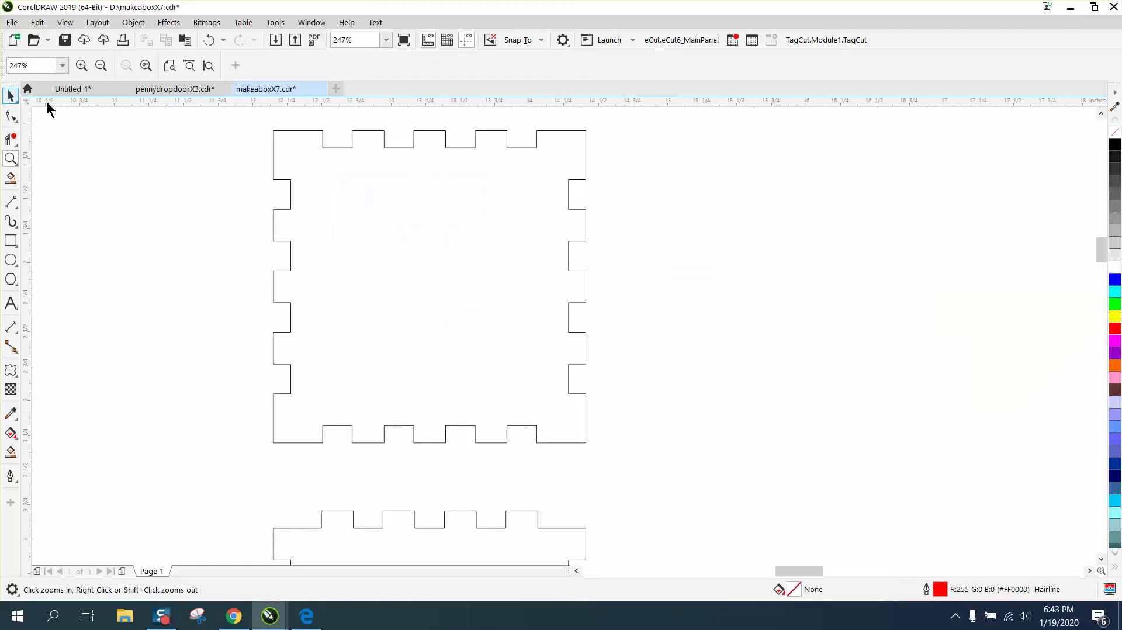
pyautogui.click(288, 129)
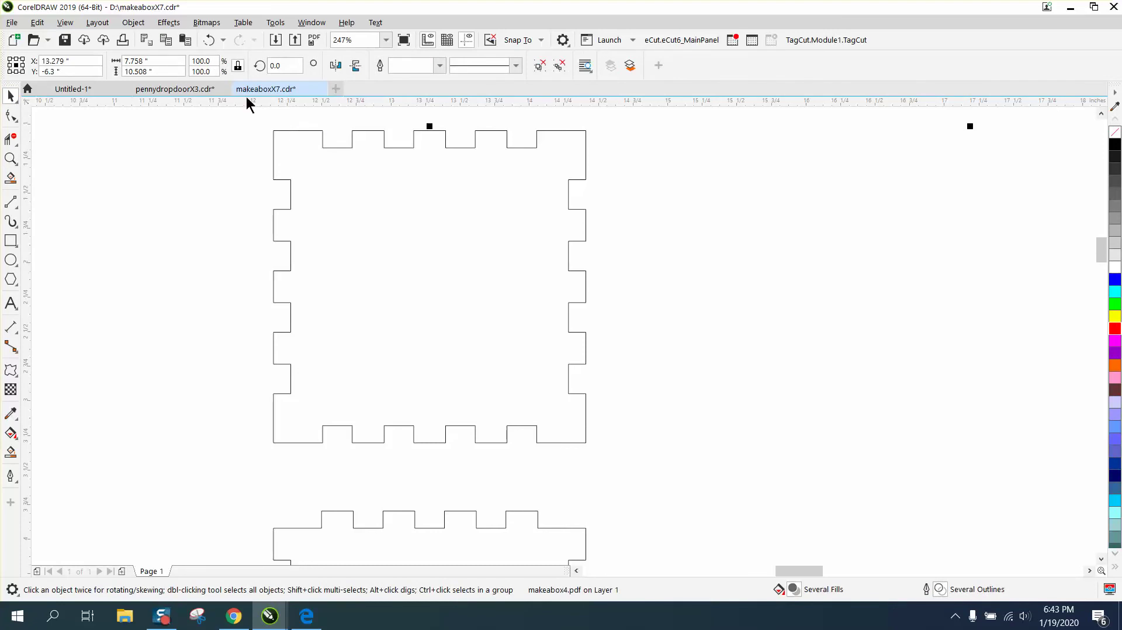
pyautogui.click(134, 23)
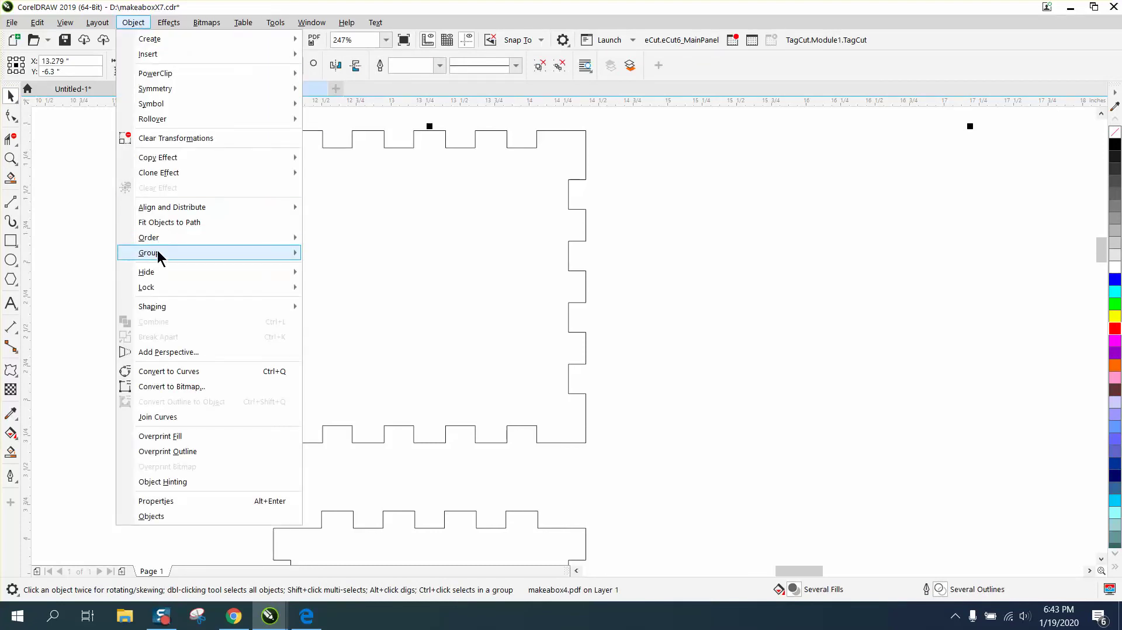
pyautogui.moveTo(157, 253)
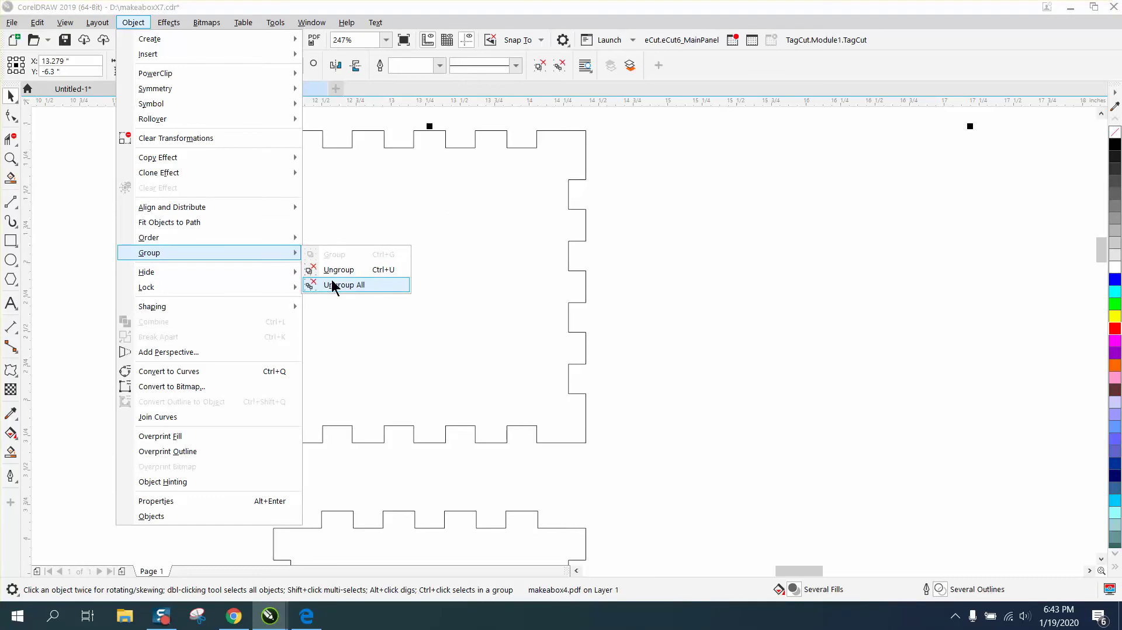
pyautogui.click(334, 269)
pyautogui.click(312, 143)
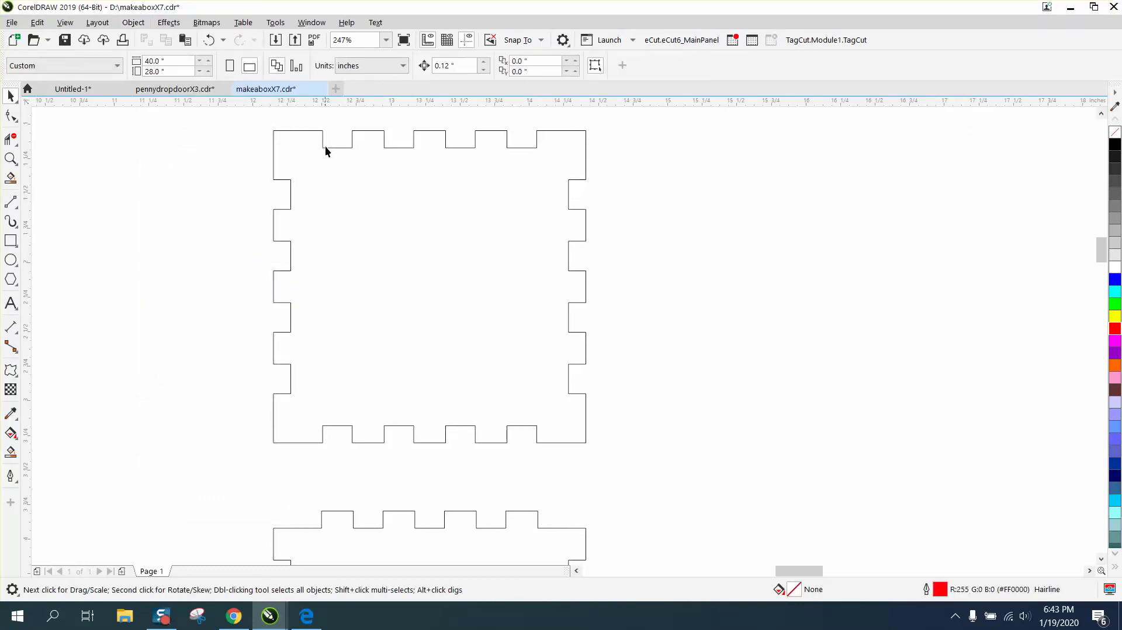
pyautogui.click(327, 149)
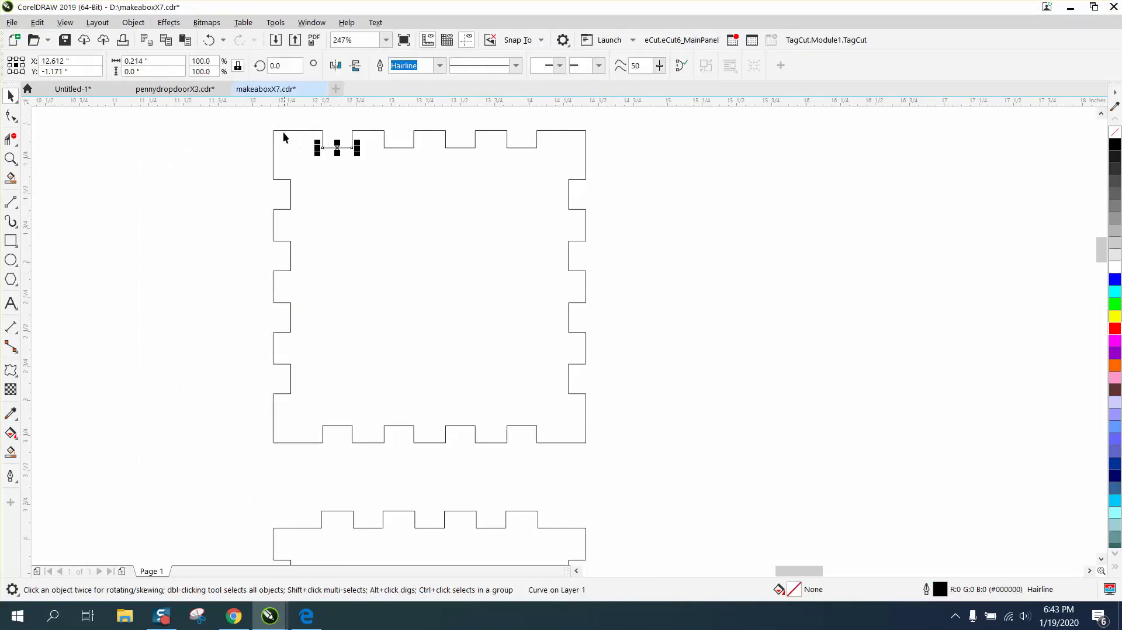
# Combine all line segments of the imported top panel into one curve and move the panel out of its column.
pyautogui.moveTo(630, 448); pyautogui.dragTo(615, 441)
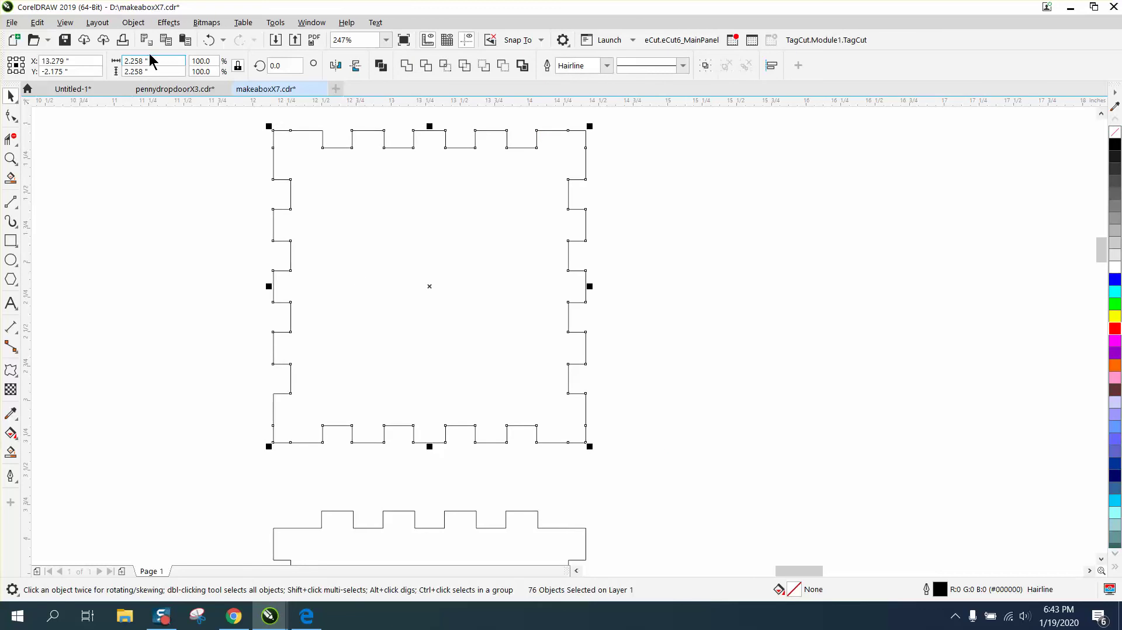
pyautogui.click(133, 22)
pyautogui.click(191, 321)
pyautogui.click(196, 239)
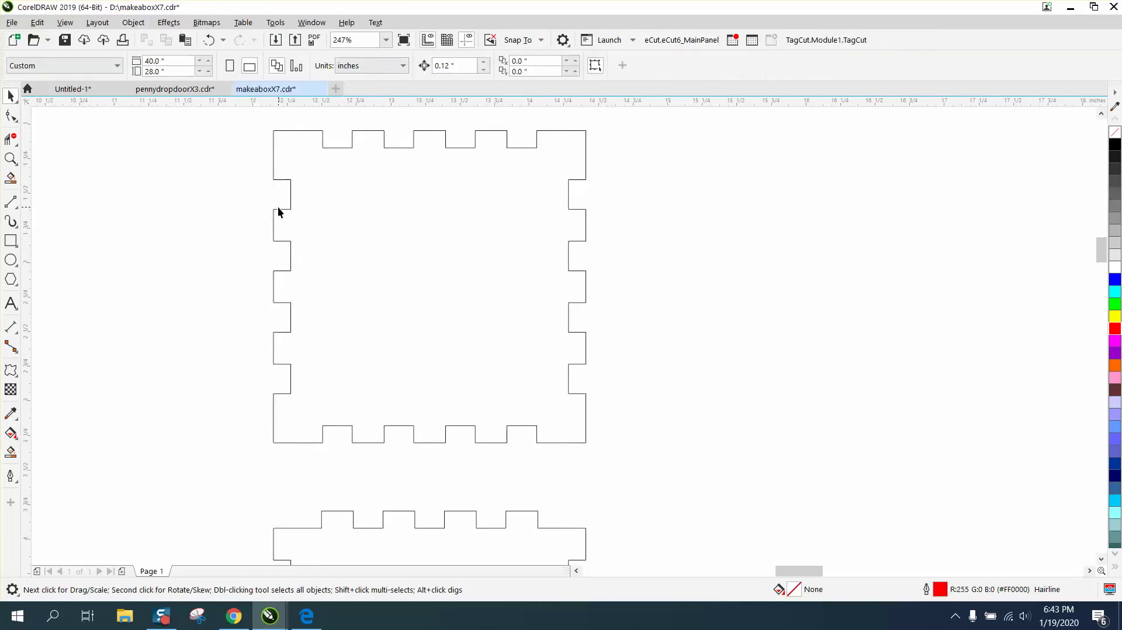
pyautogui.moveTo(280, 208); pyautogui.dragTo(220, 208)
pyautogui.scroll(-3, 221, 208)
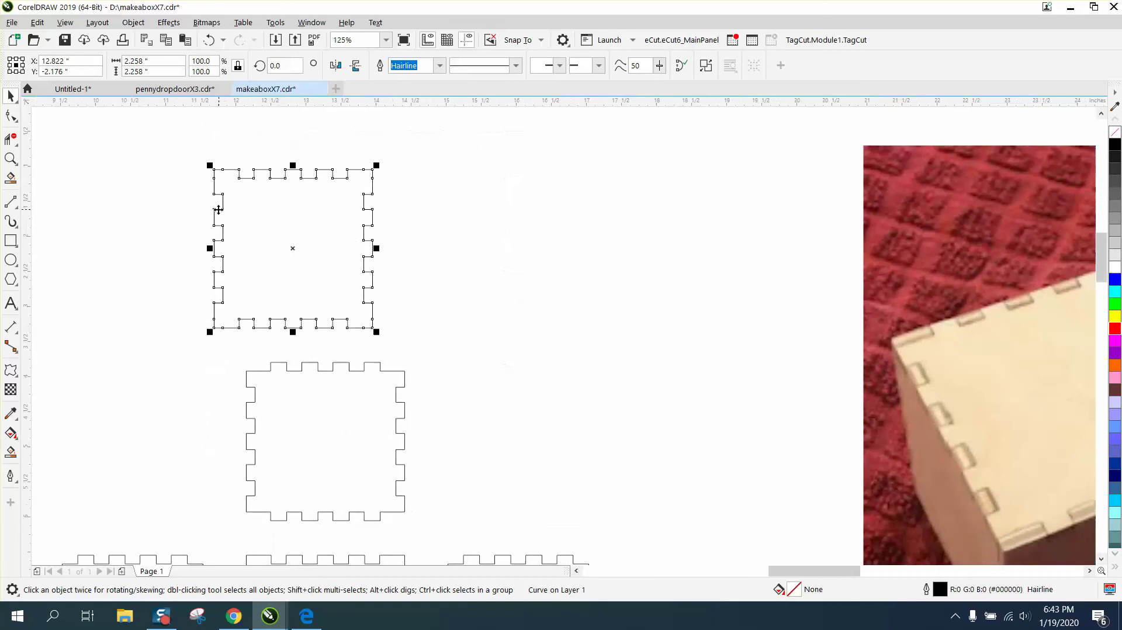
pyautogui.scroll(-1, 266, 327)
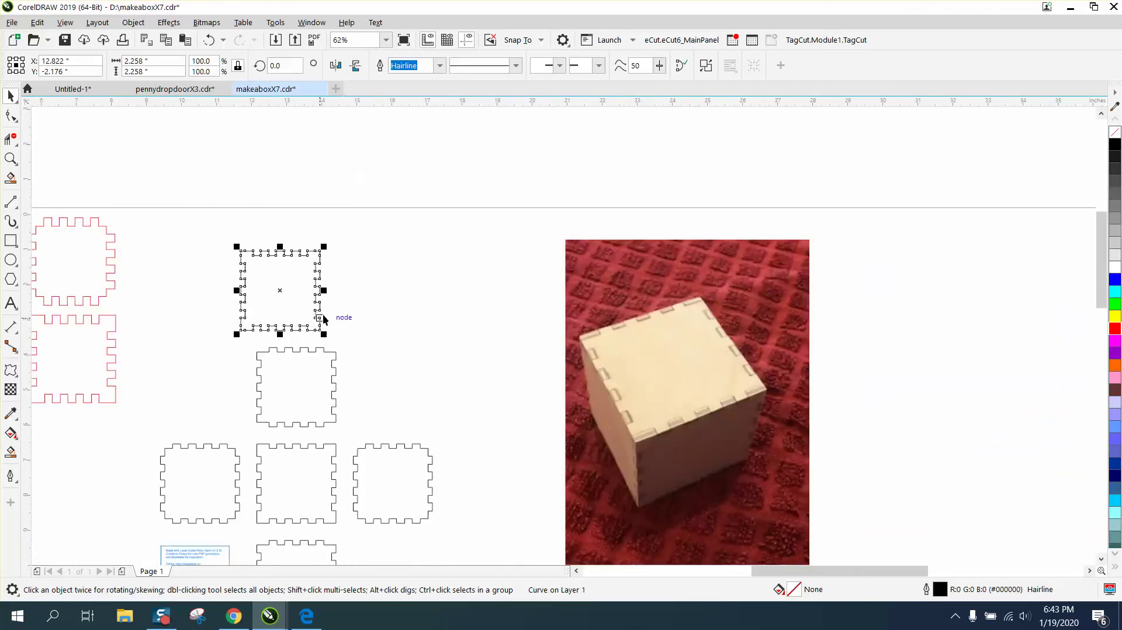
# Combine all line segments of the second black panel in the column into one curve.
pyautogui.moveTo(241, 330); pyautogui.dragTo(373, 440)
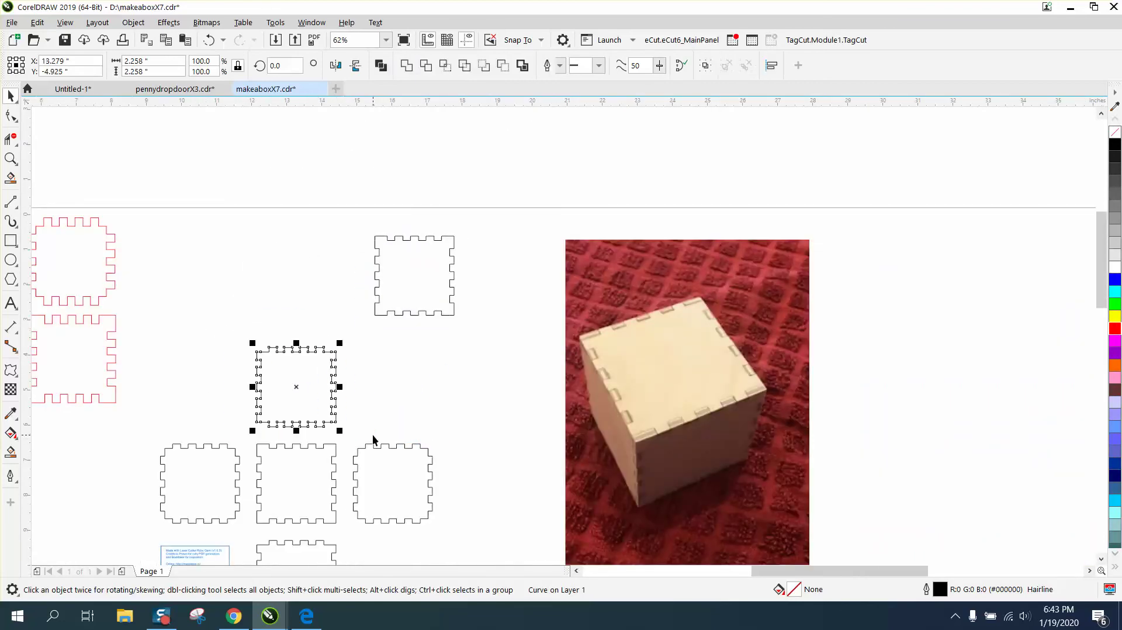
pyautogui.click(136, 25)
pyautogui.click(194, 317)
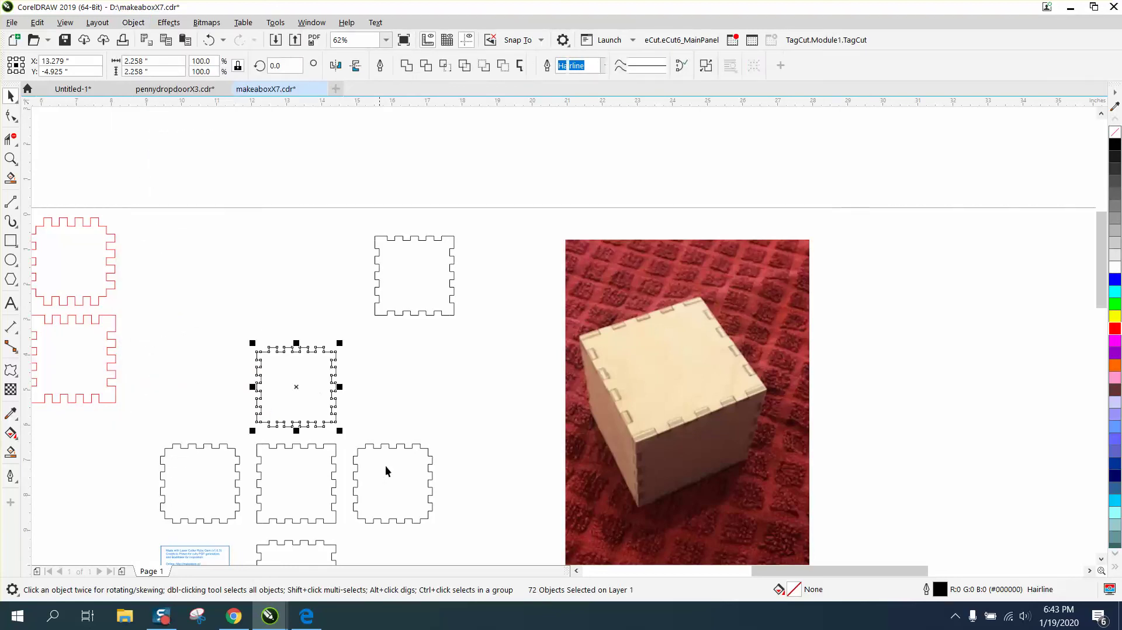
pyautogui.click(401, 489)
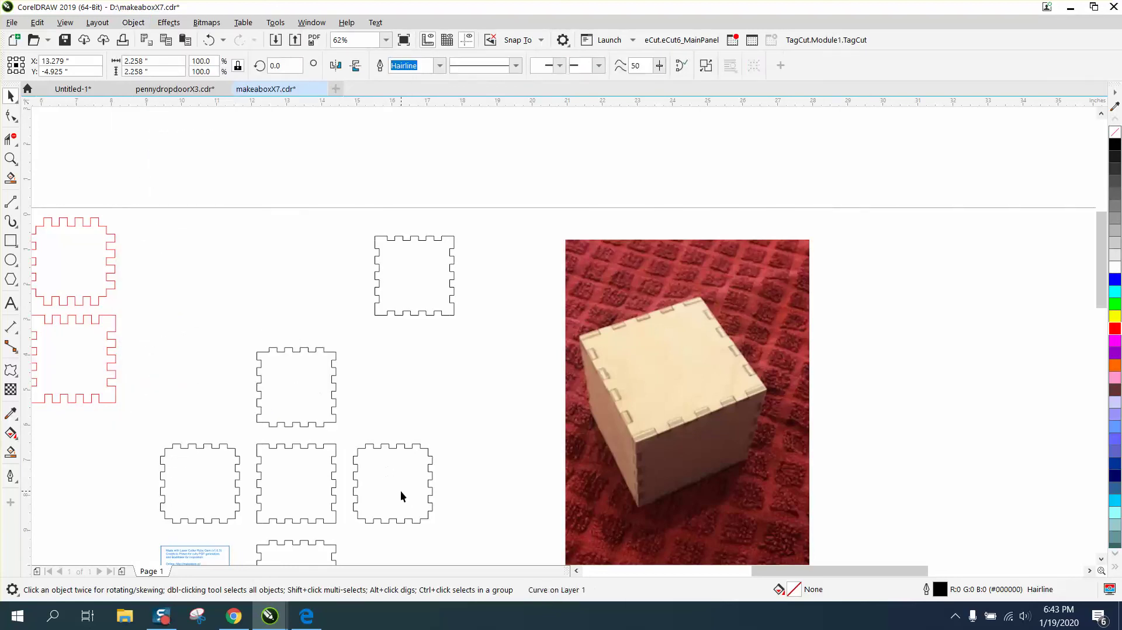
# Combine the segments of the rightmost panel in the three-panel row and move it up beside the second panel.
pyautogui.click(429, 476)
pyautogui.moveTo(464, 429); pyautogui.dragTo(340, 532)
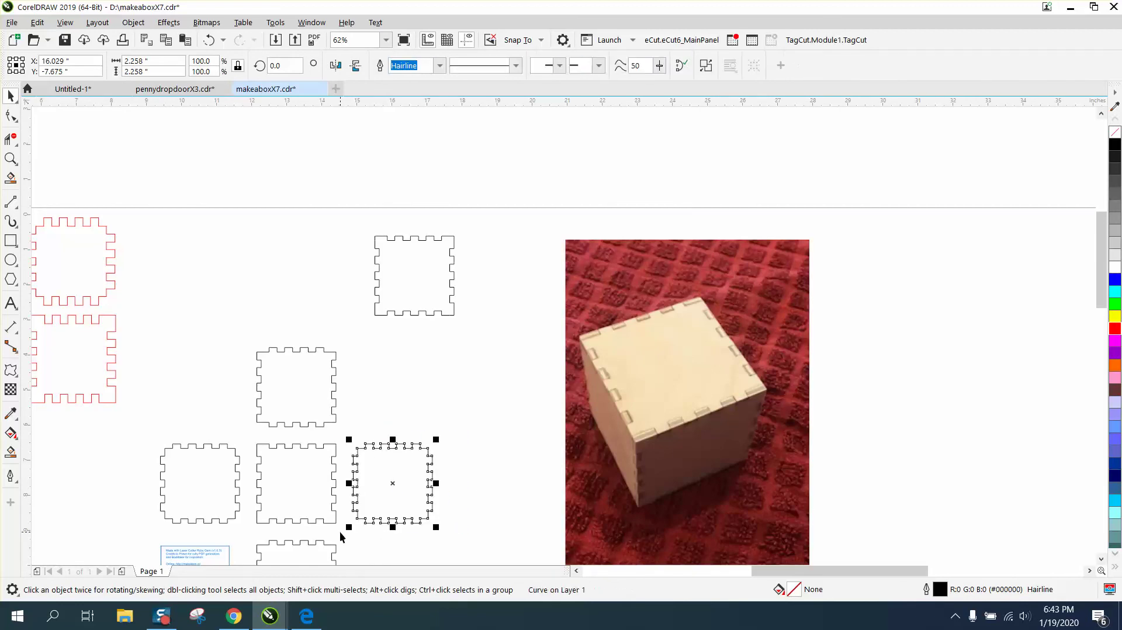
pyautogui.click(407, 476)
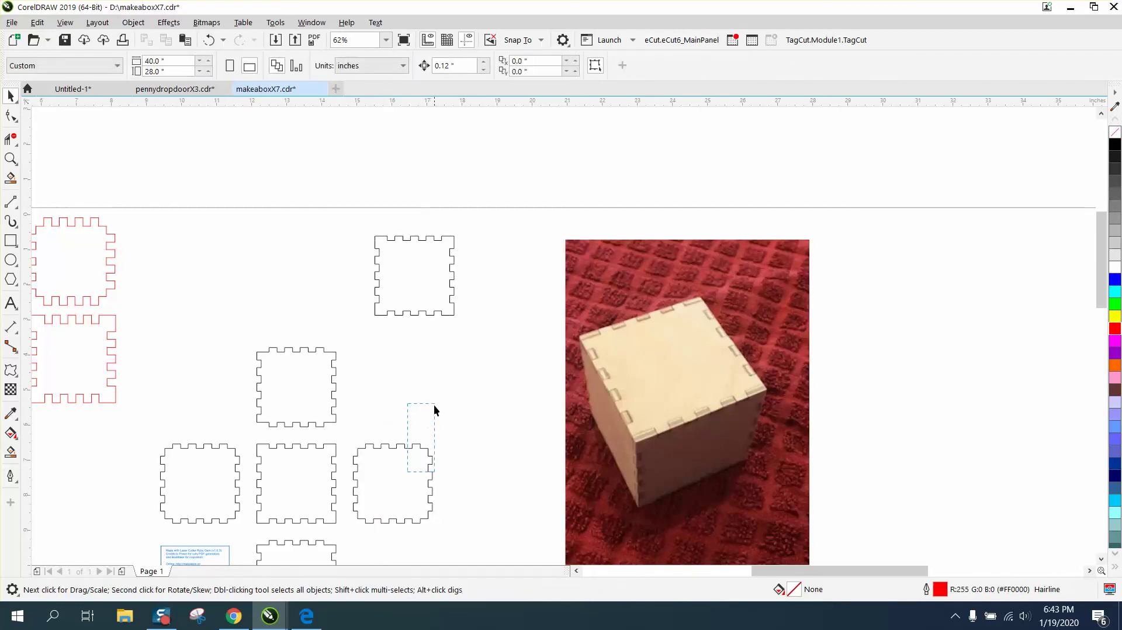
pyautogui.moveTo(415, 447); pyautogui.dragTo(428, 361)
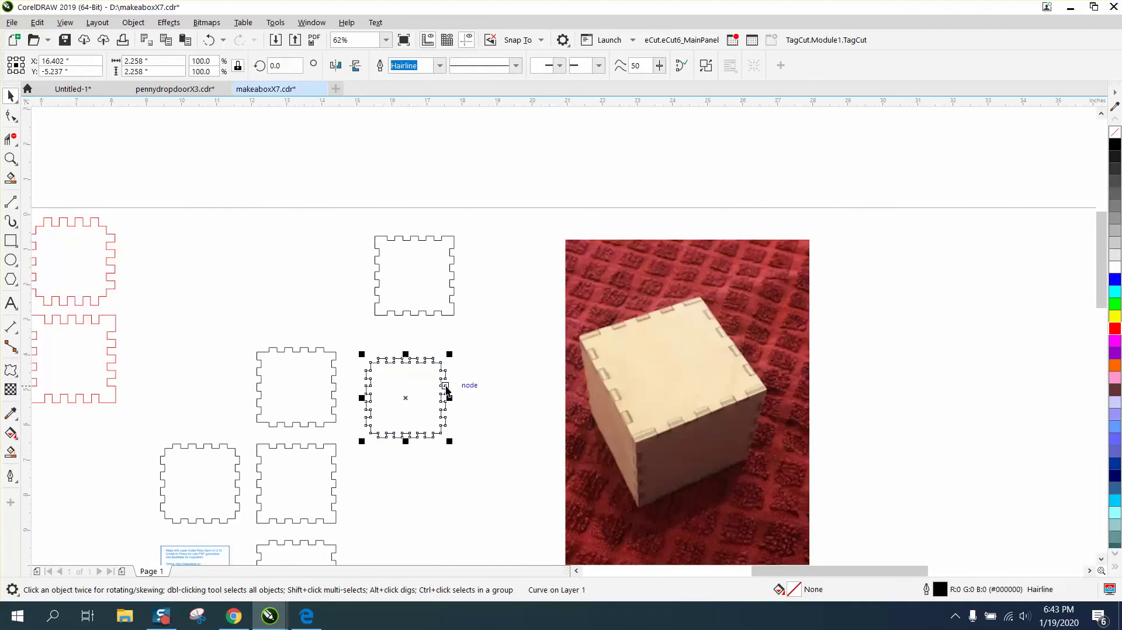
pyautogui.click(425, 391)
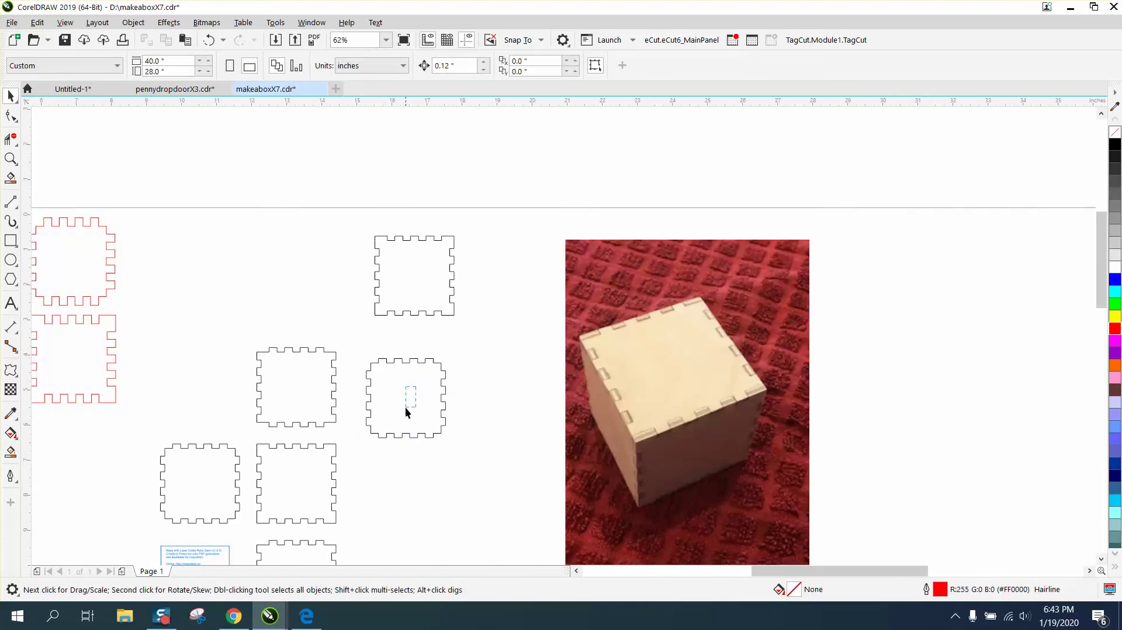
pyautogui.click(445, 392)
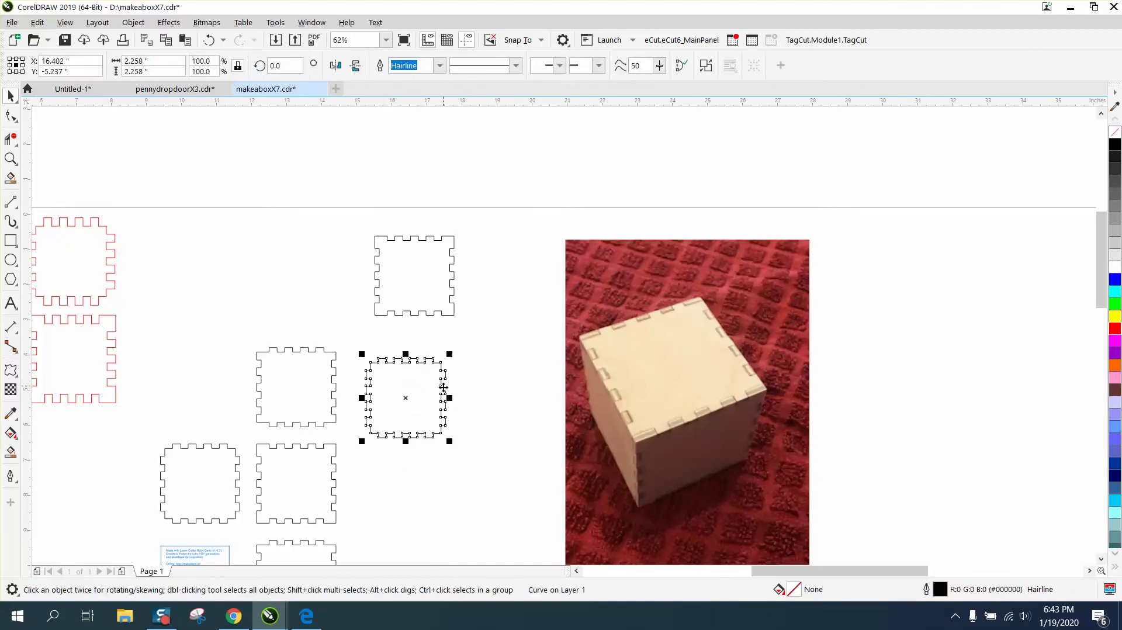
pyautogui.click(317, 465)
# Create a black copy of the row's panel beneath the second panel with Smart Fill and move it to the right.
pyautogui.click(11, 452)
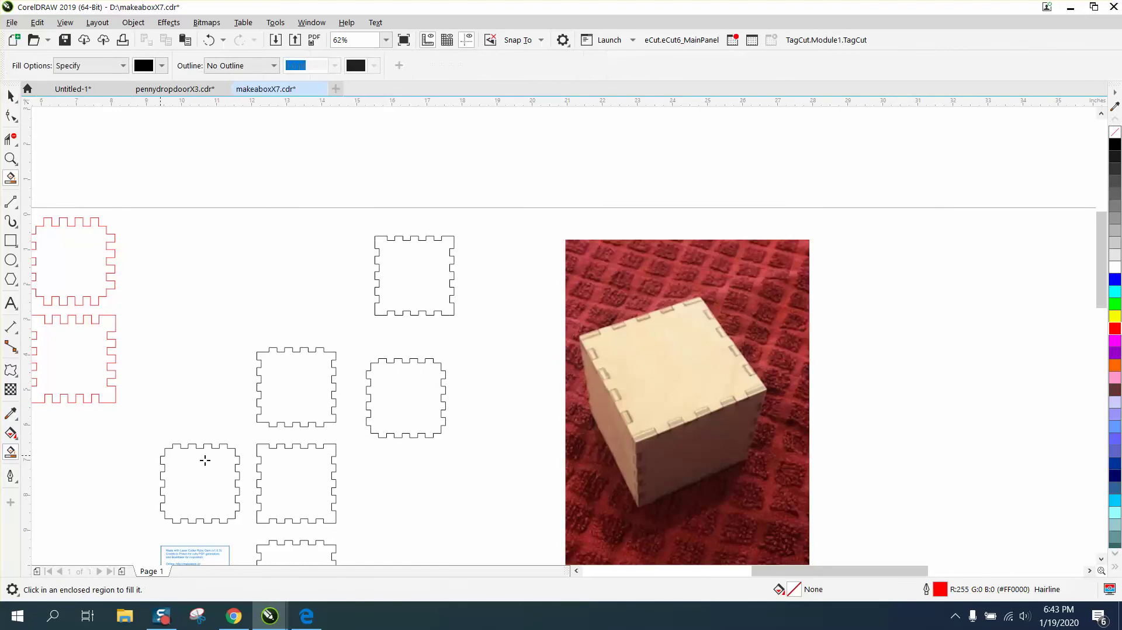
pyautogui.click(320, 472)
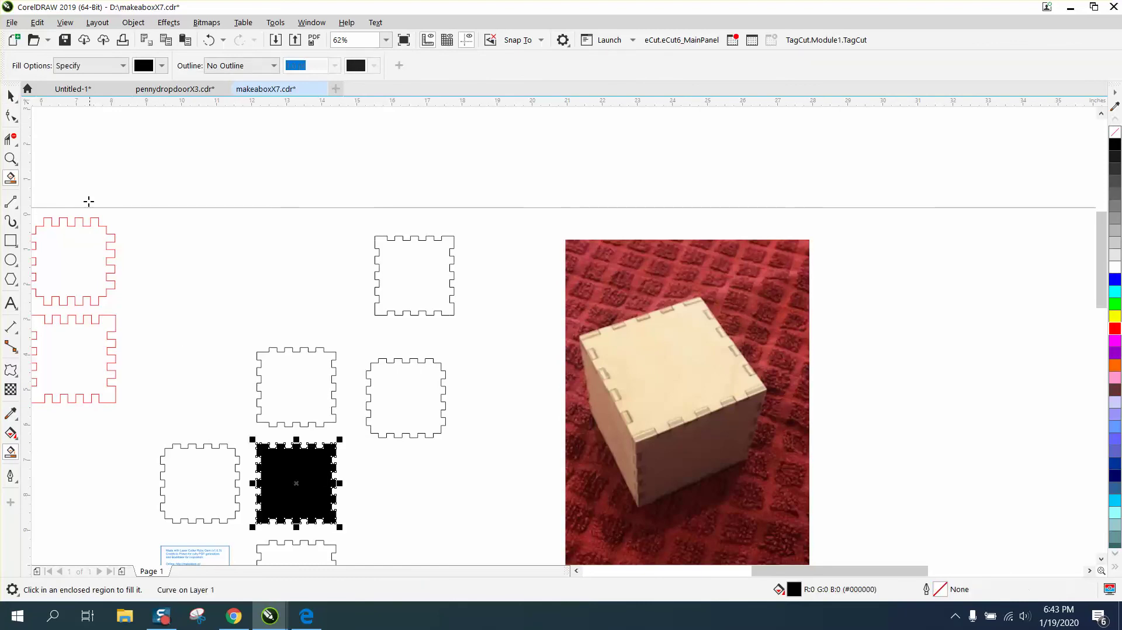
pyautogui.click(10, 97)
pyautogui.moveTo(309, 467); pyautogui.dragTo(436, 469)
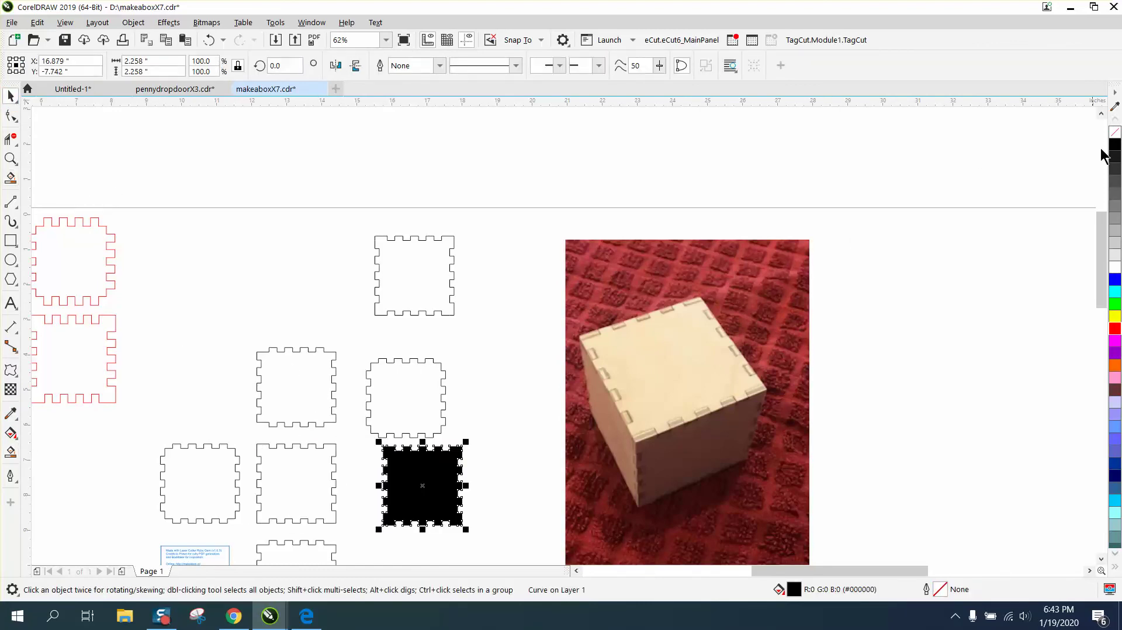
# Give the black copy no fill and a red outline, and move it above the column of imported panels.
pyautogui.click(1114, 133)
pyautogui.rightClick(1114, 329)
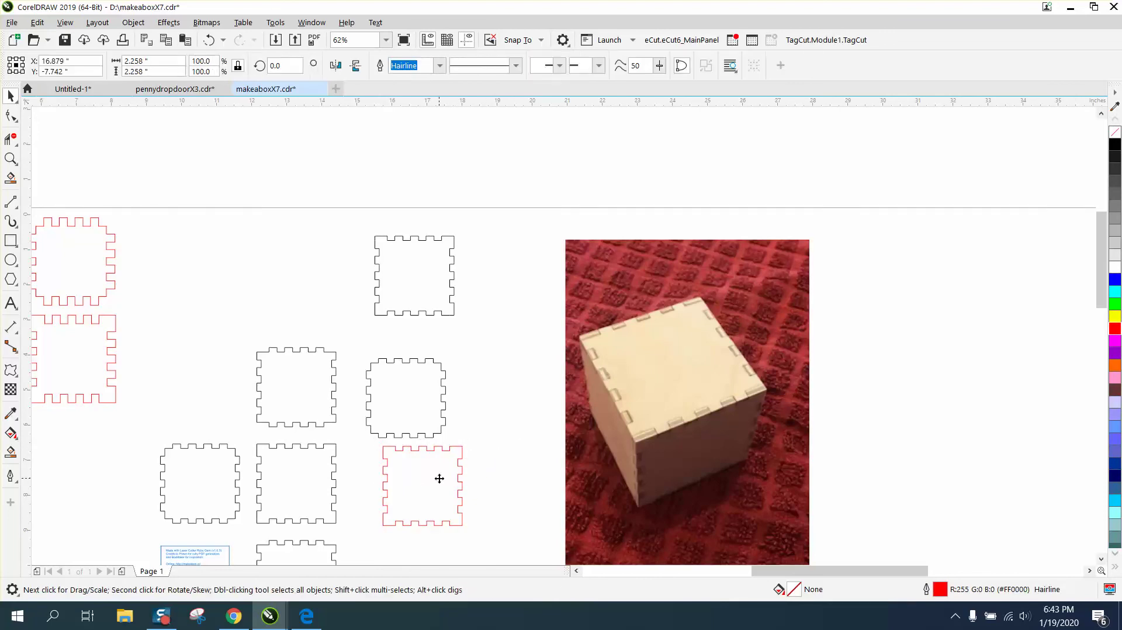
pyautogui.moveTo(438, 475); pyautogui.dragTo(300, 251)
# Shift the red copy of the panel slightly down and to the left.
pyautogui.click(243, 334)
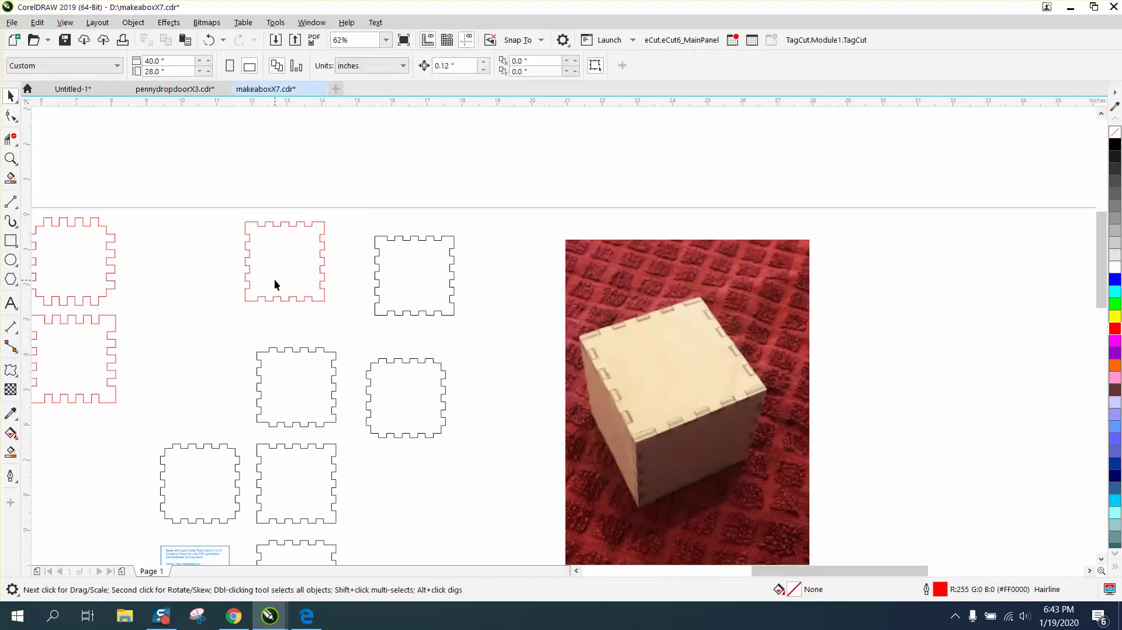
pyautogui.click(286, 299)
pyautogui.click(271, 300)
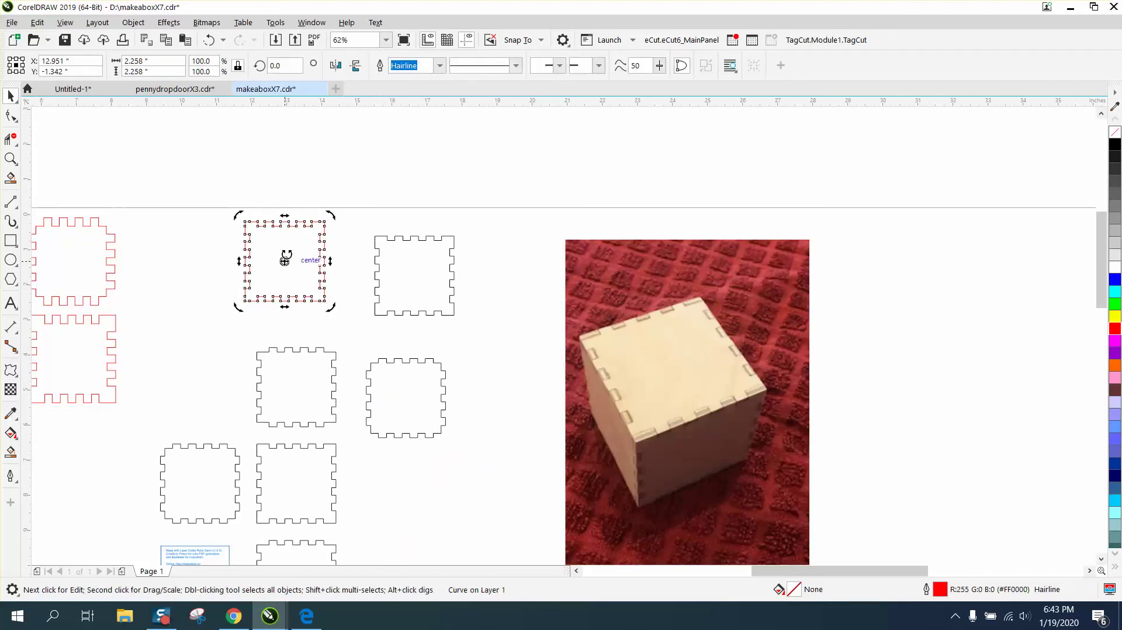
pyautogui.click(262, 250)
pyautogui.click(262, 250)
pyautogui.moveTo(275, 253); pyautogui.dragTo(237, 280)
pyautogui.scroll(-2, 376, 300)
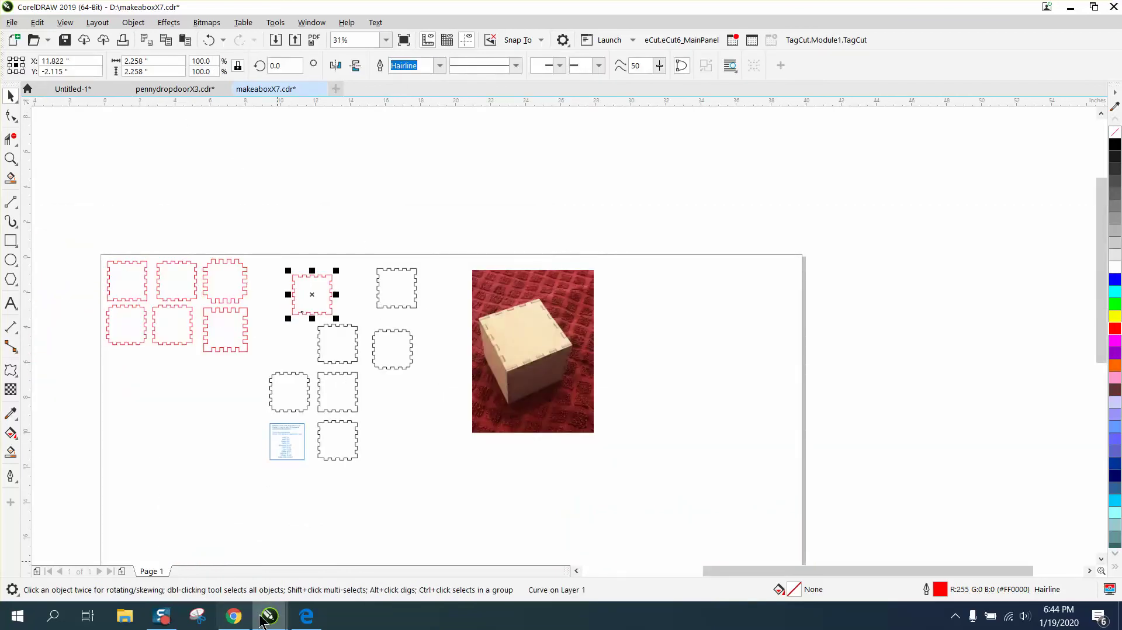
# Switch to the Make A Box page in Chrome and set the material thickness to .25.
pyautogui.click(234, 618)
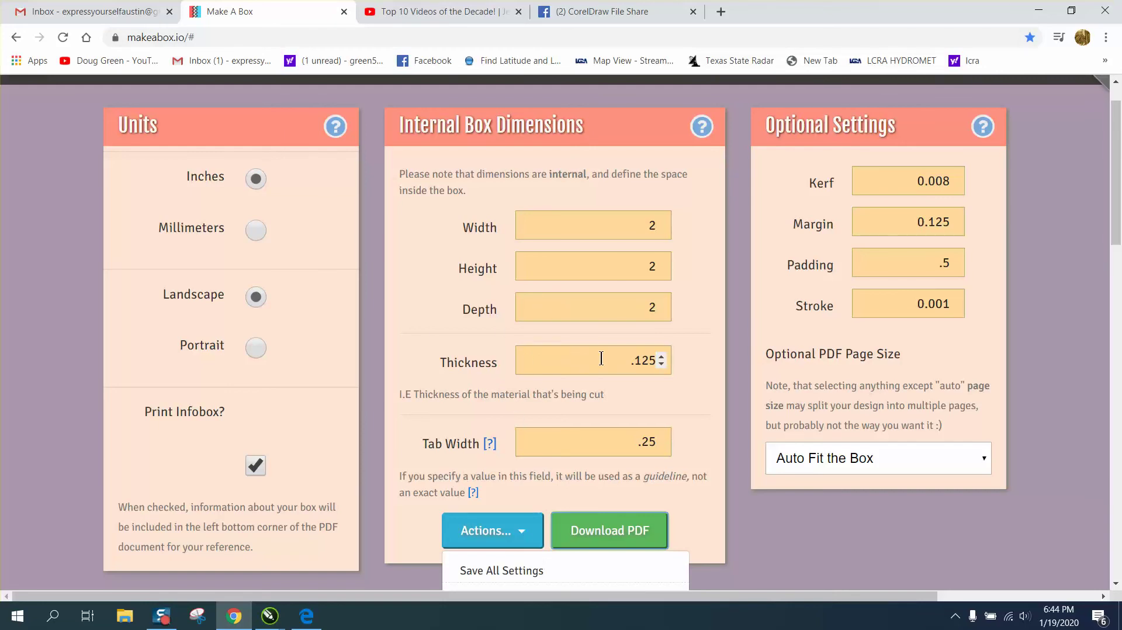
pyautogui.click(656, 360)
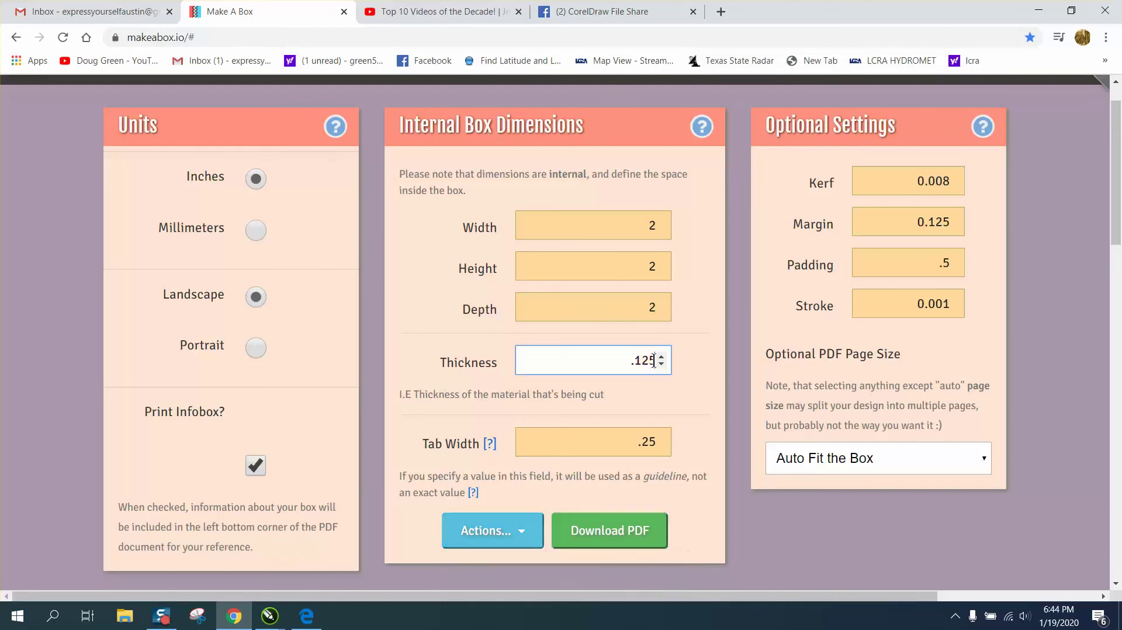
pyautogui.moveTo(656, 360); pyautogui.dragTo(631, 364)
pyautogui.press('BackSpace')
pyautogui.write('.25')
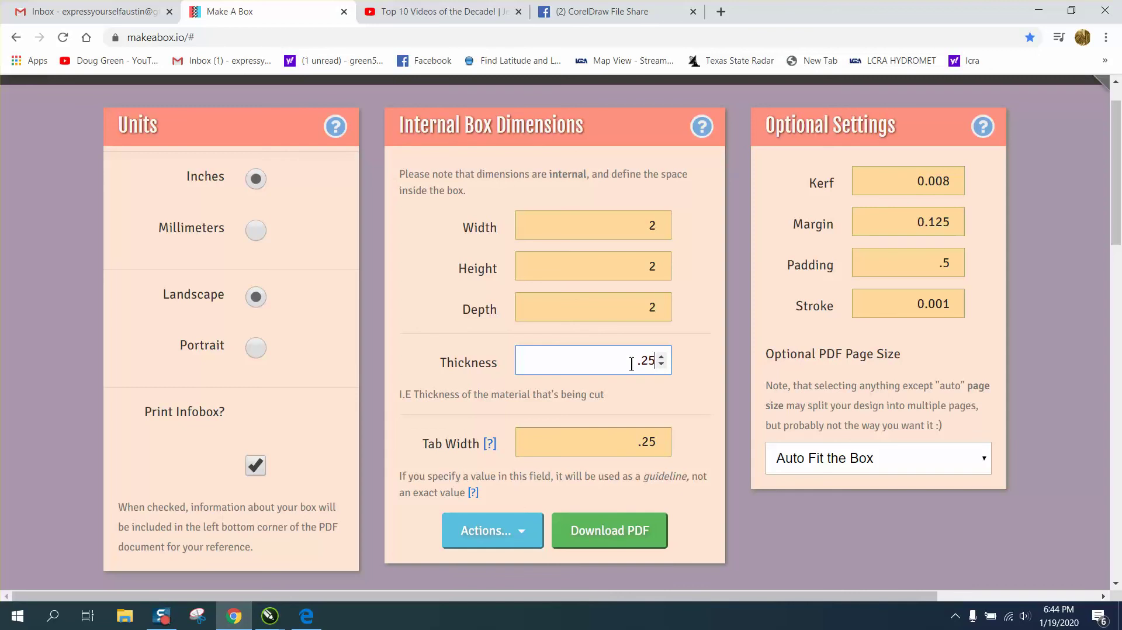